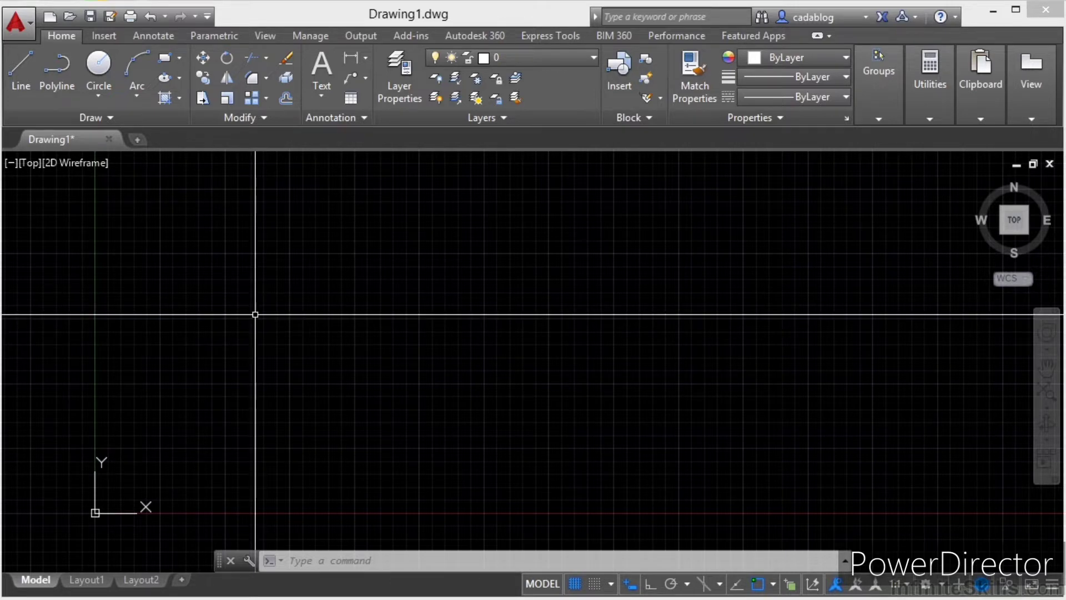
Step: Create a new drawing from the acad.dwt template
click(16, 23)
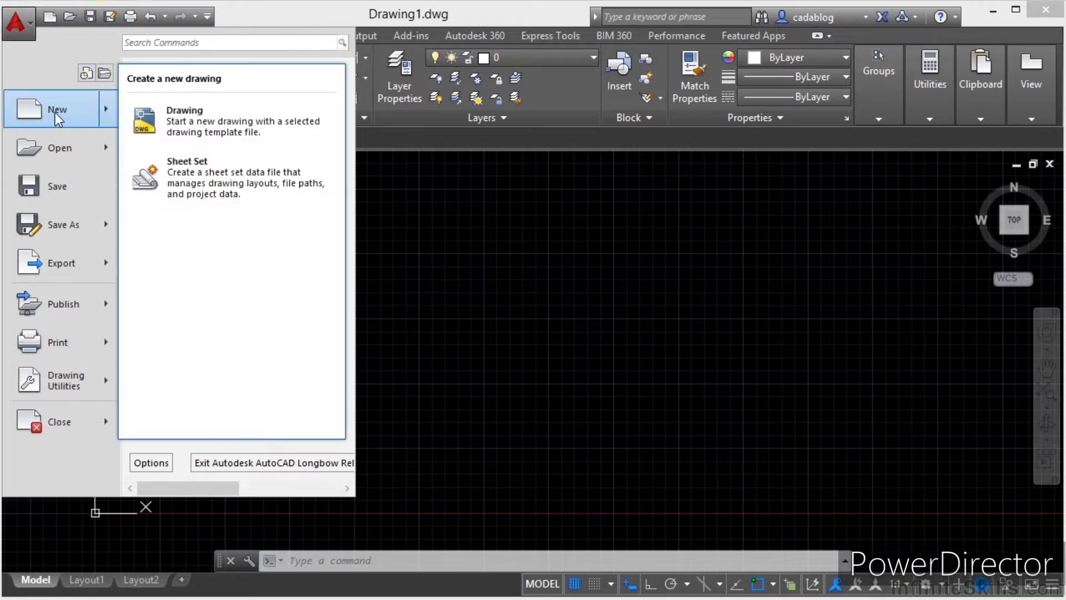
click(55, 112)
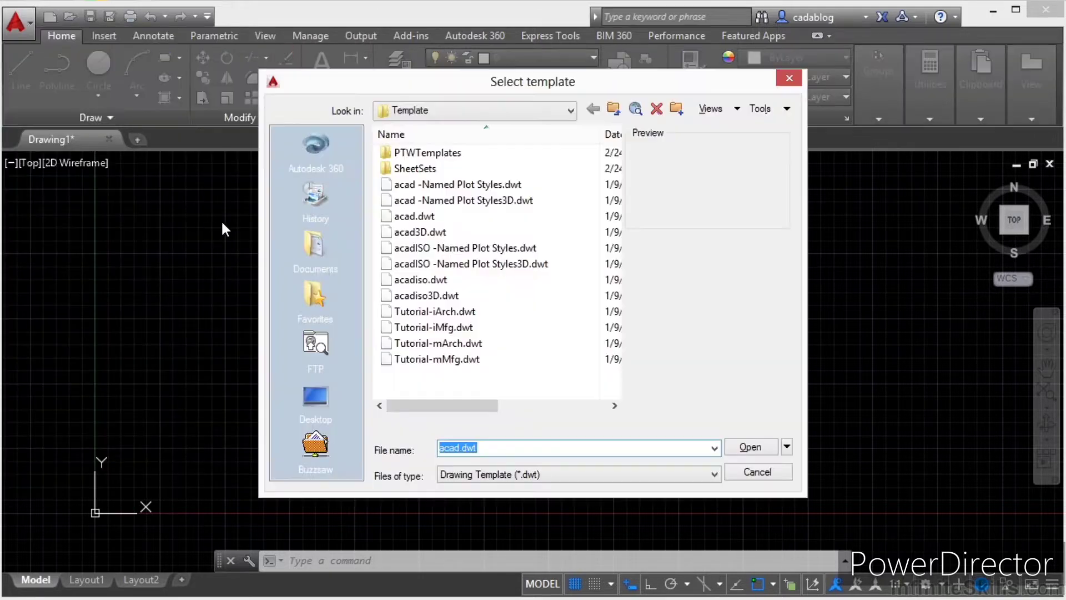
click(430, 222)
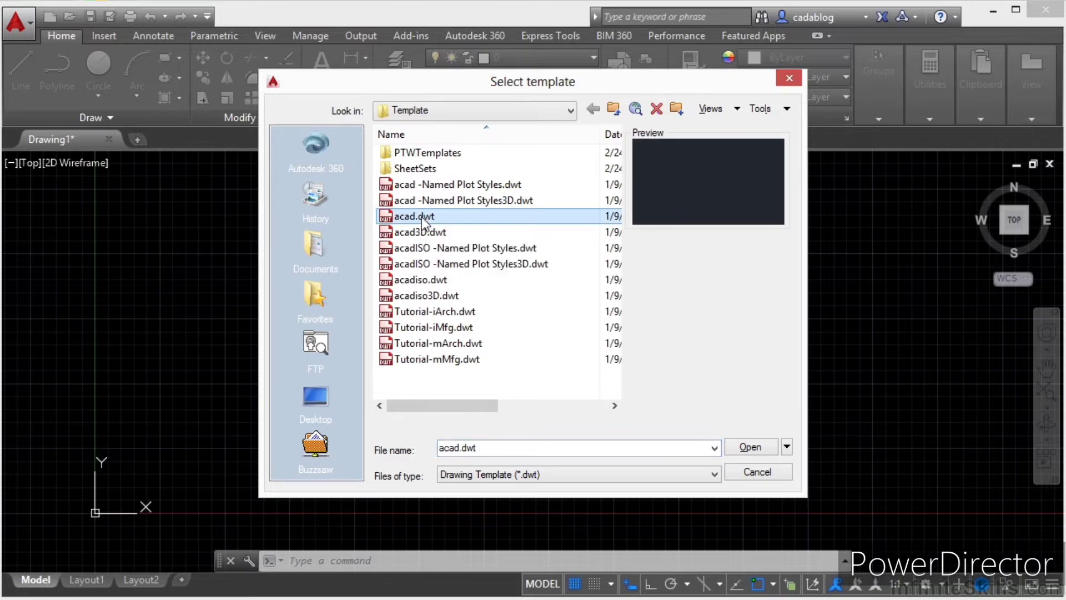
click(750, 446)
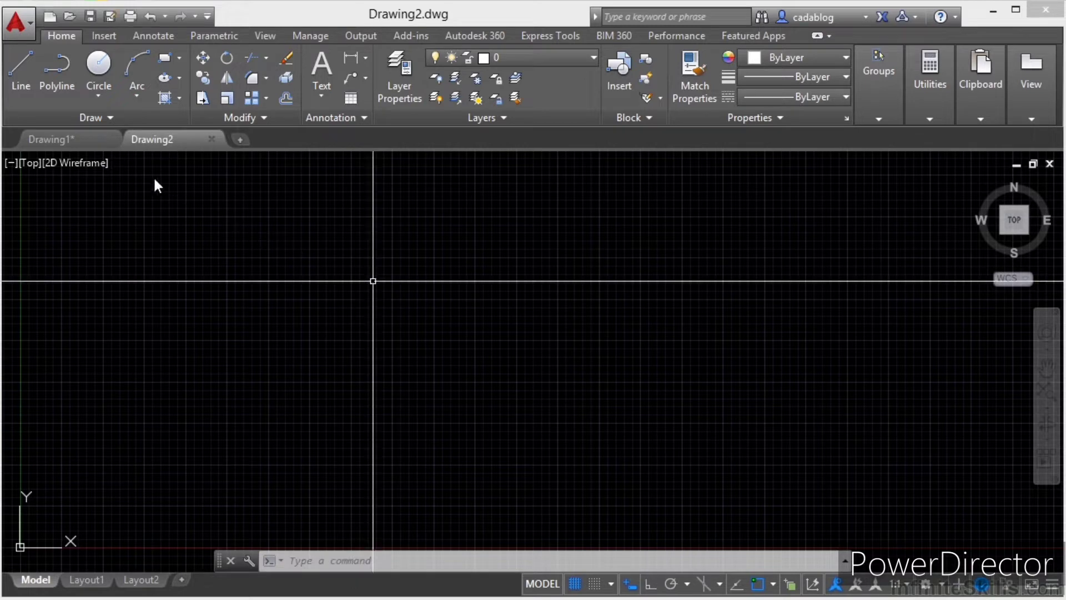
Step: Open the existing drawing Helicoil.dwg from the CAD Files folder
click(25, 24)
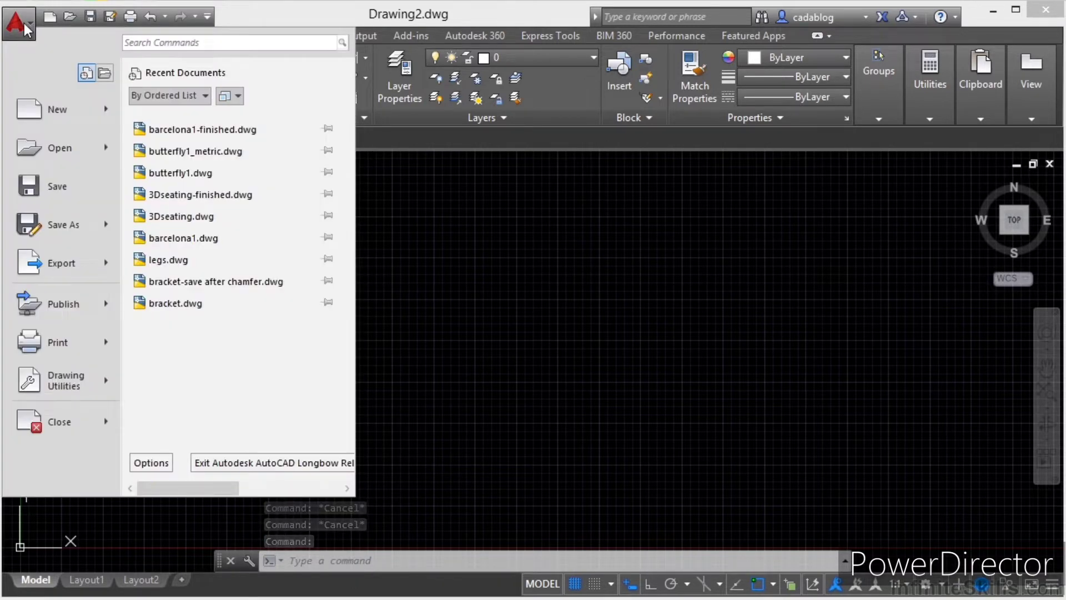
mouse_move(60, 149)
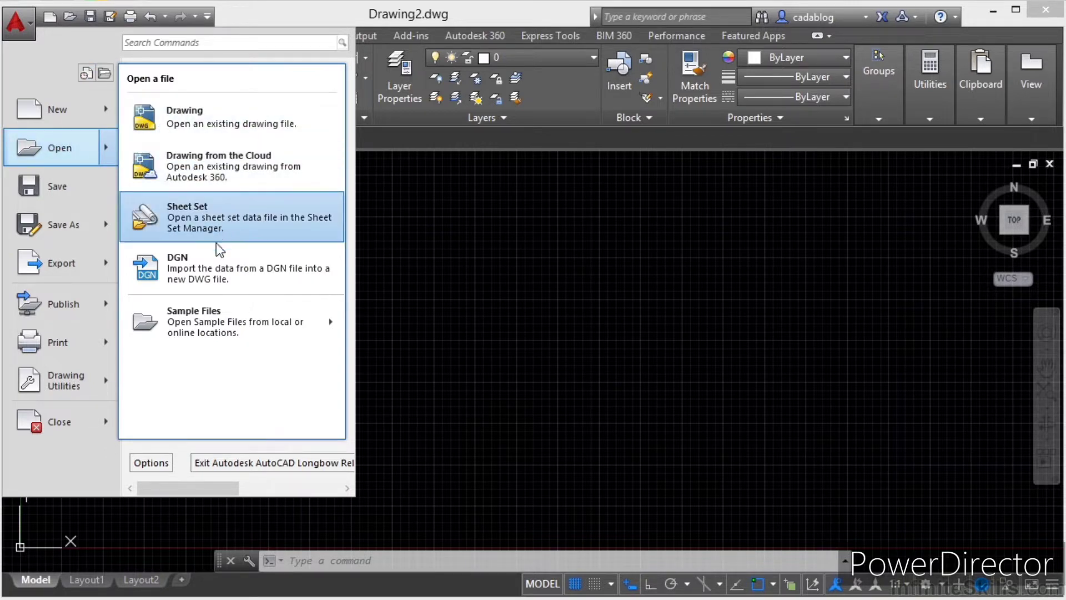
click(53, 147)
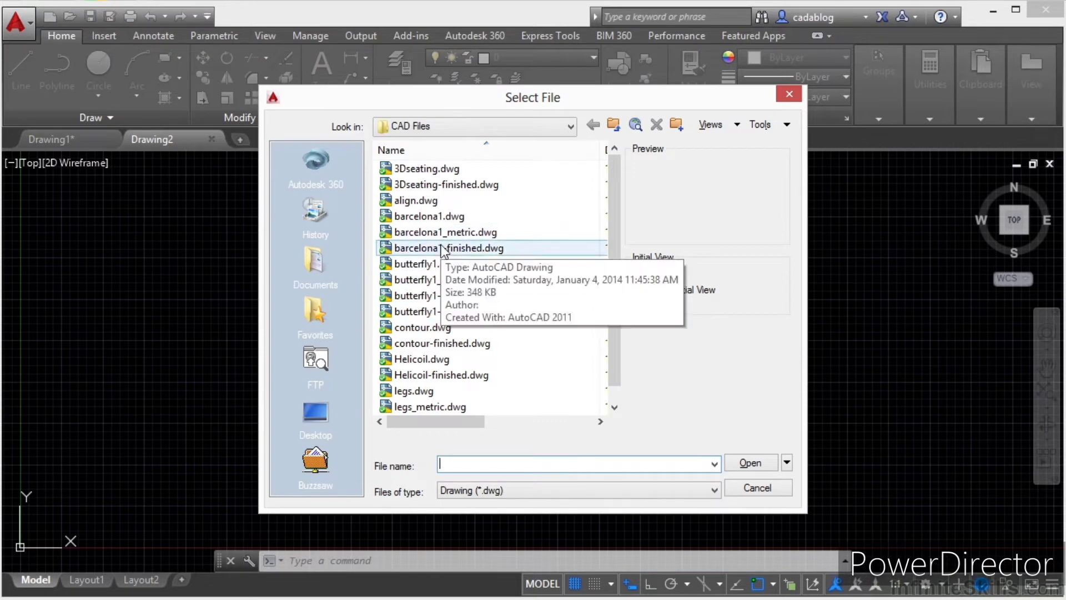
click(441, 216)
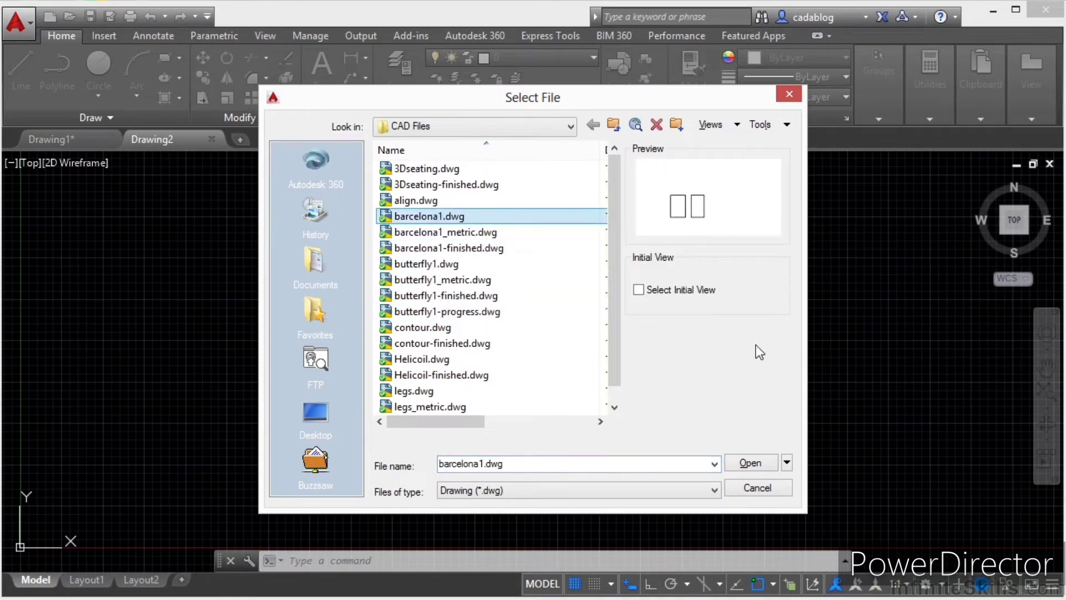
key(h)
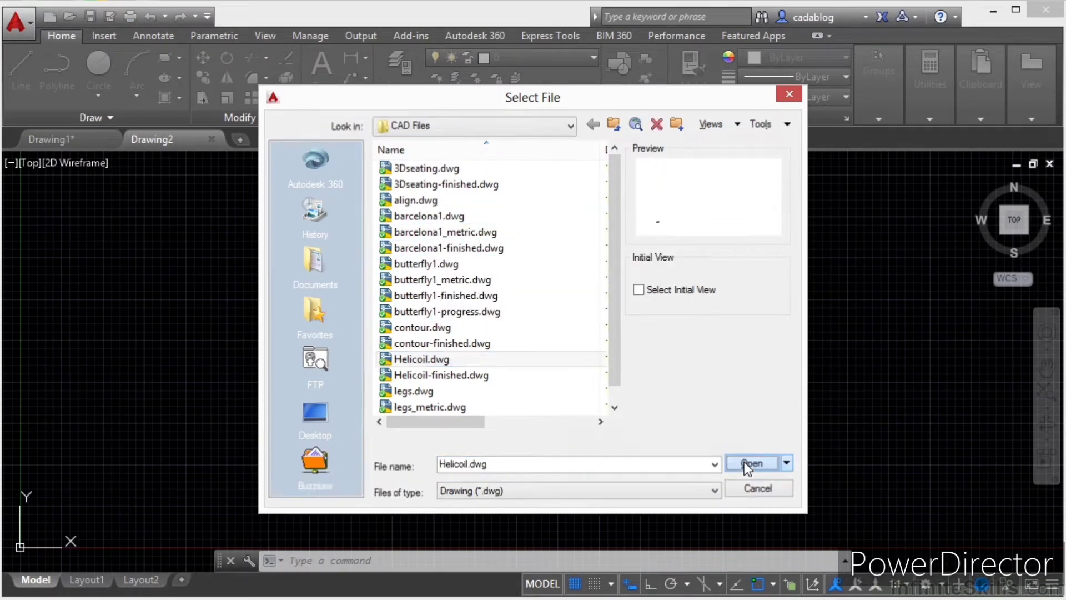
click(745, 461)
Step: Review the application's commands for saving, saving copies, creating and opening drawings
click(19, 21)
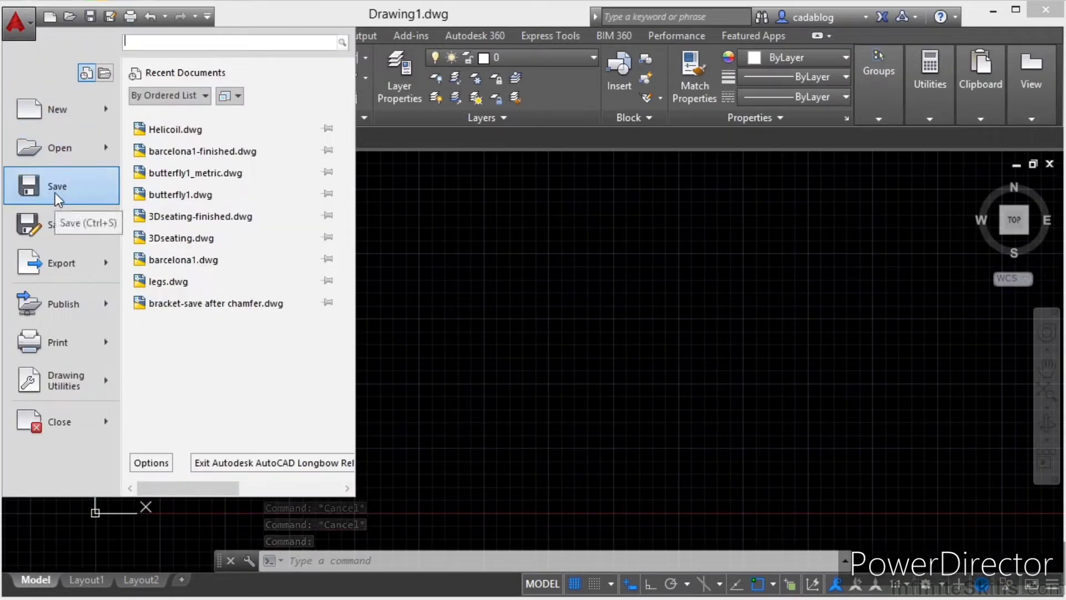
mouse_move(71, 230)
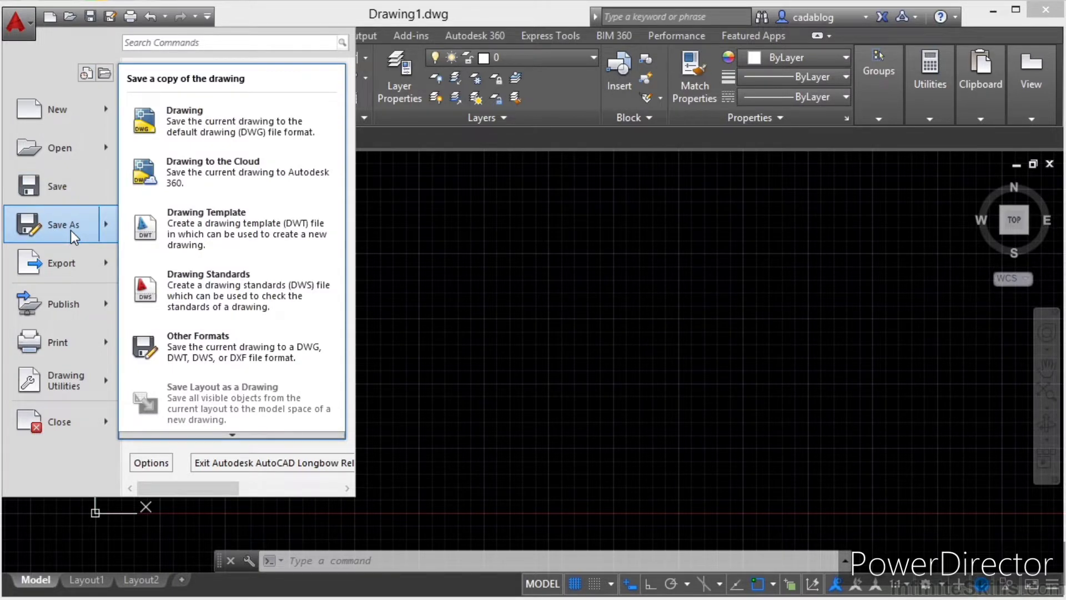
mouse_move(75, 112)
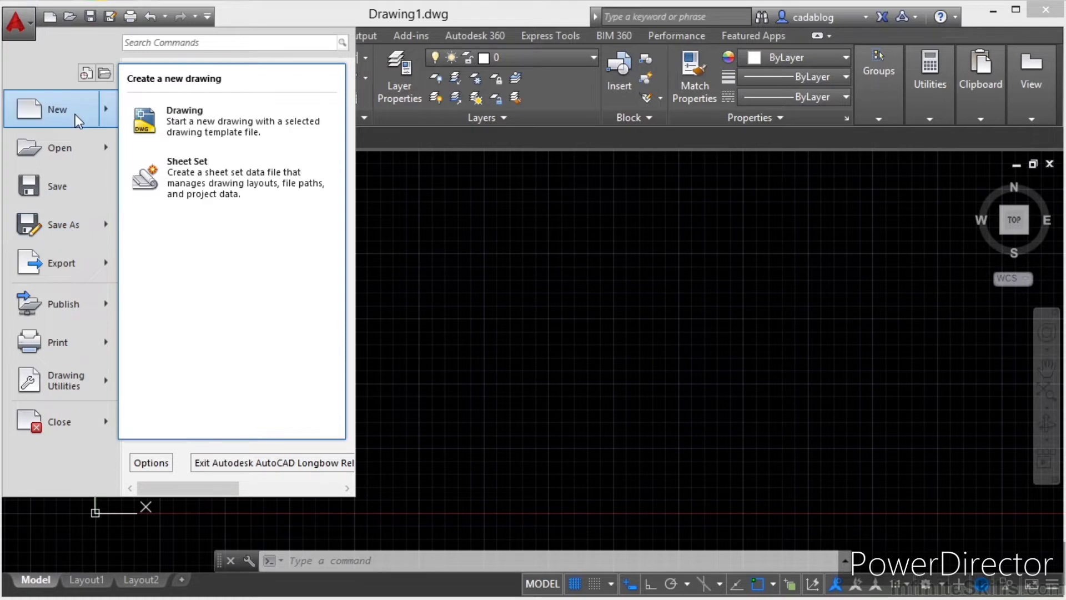
mouse_move(101, 224)
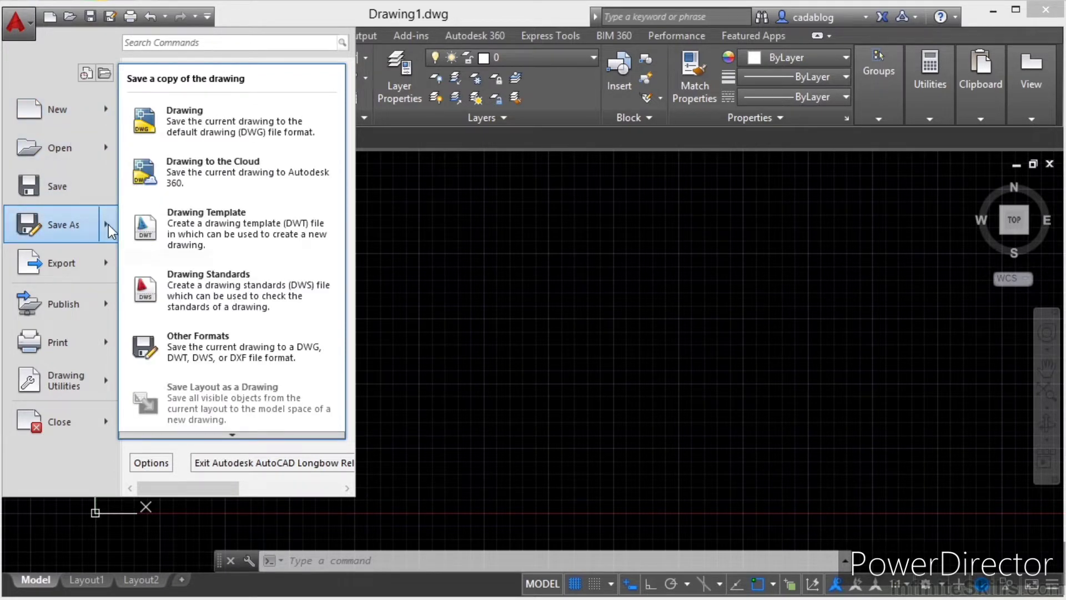
mouse_move(110, 111)
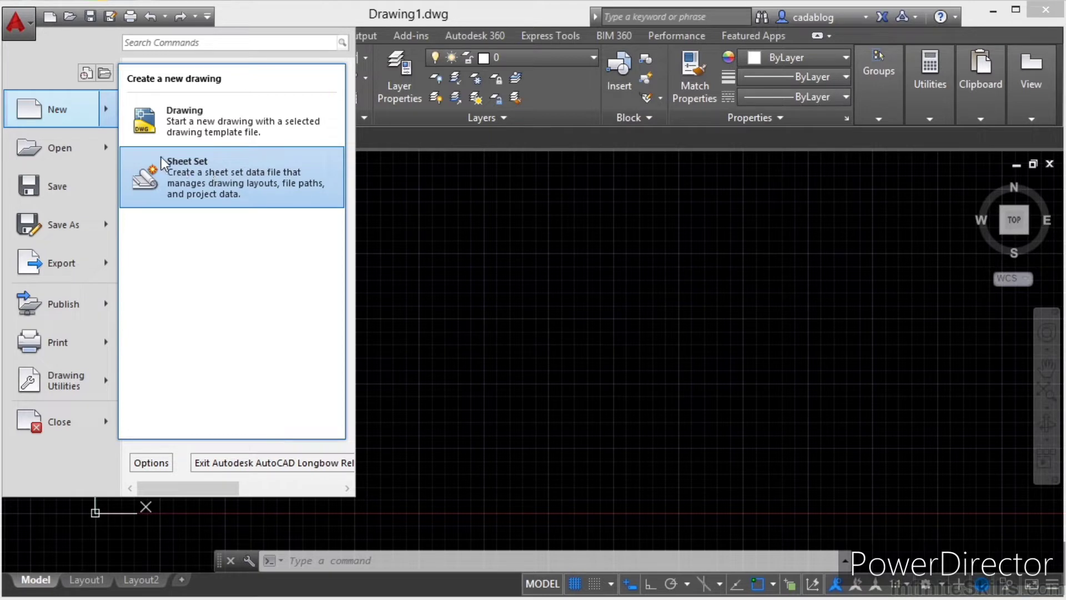
mouse_move(61, 148)
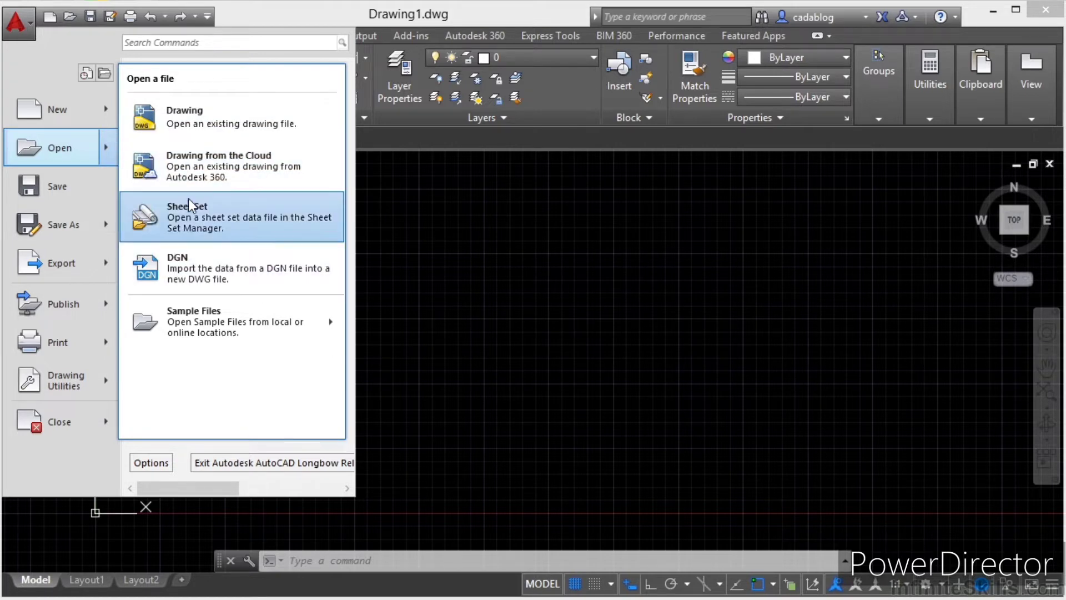
Step: Examine the open modes and file types offered for opening an existing drawing, and cancel without opening one
click(47, 150)
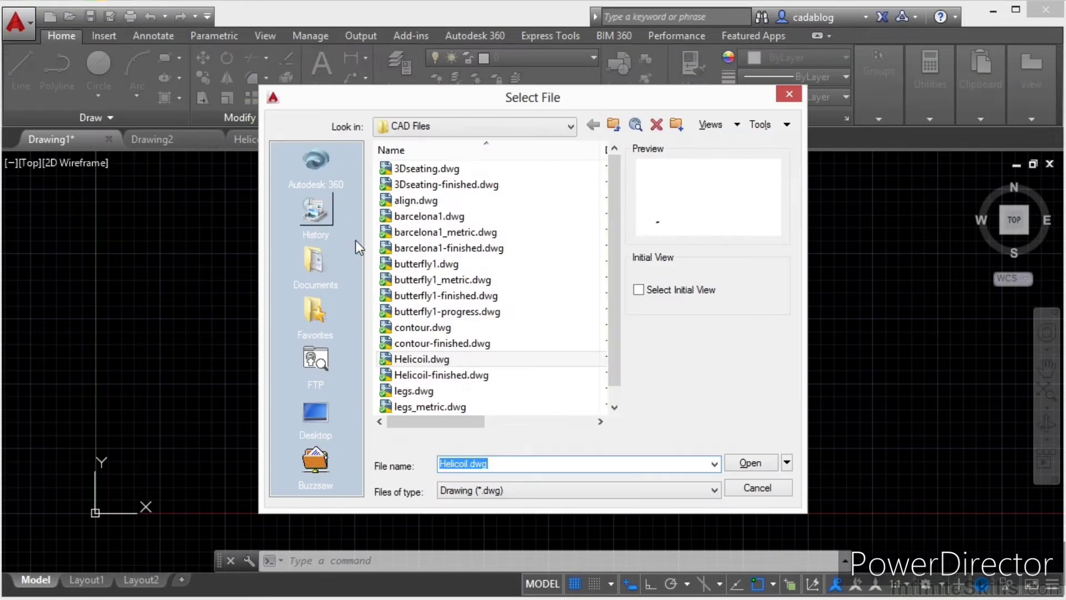
click(789, 463)
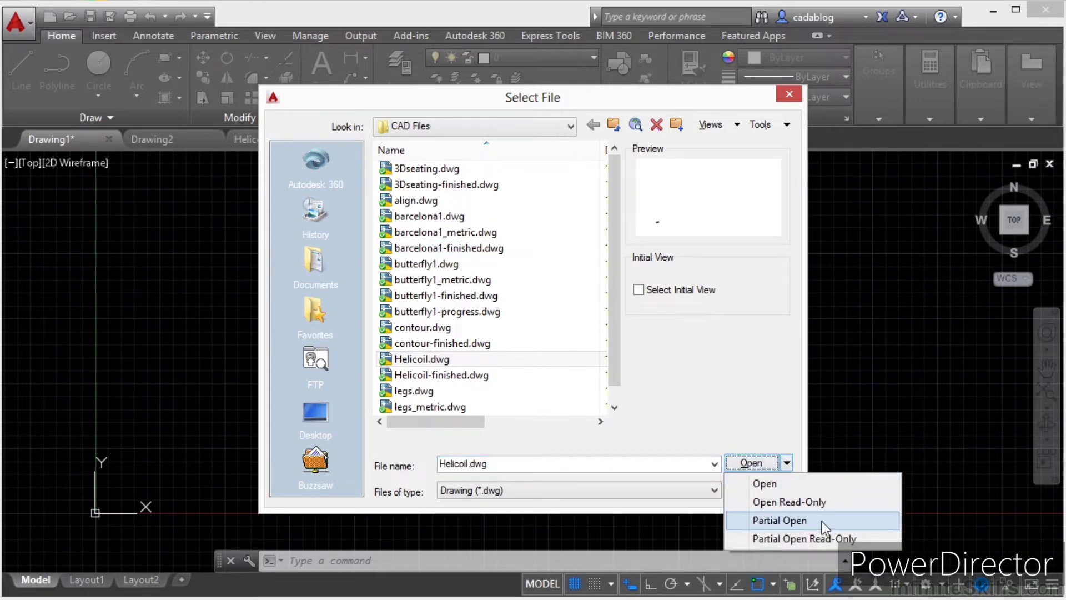
click(725, 379)
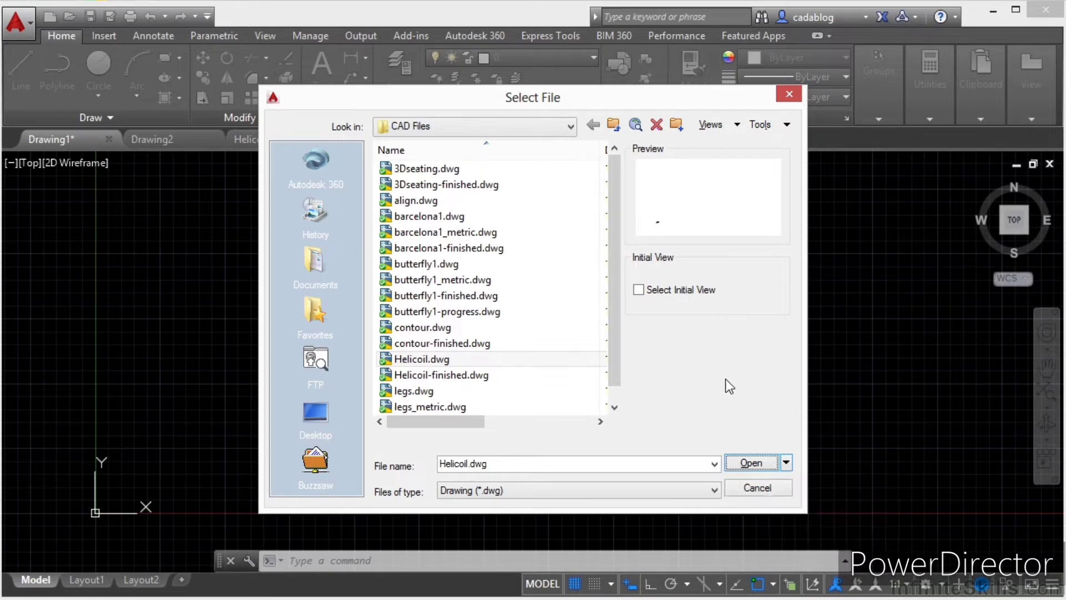
click(715, 490)
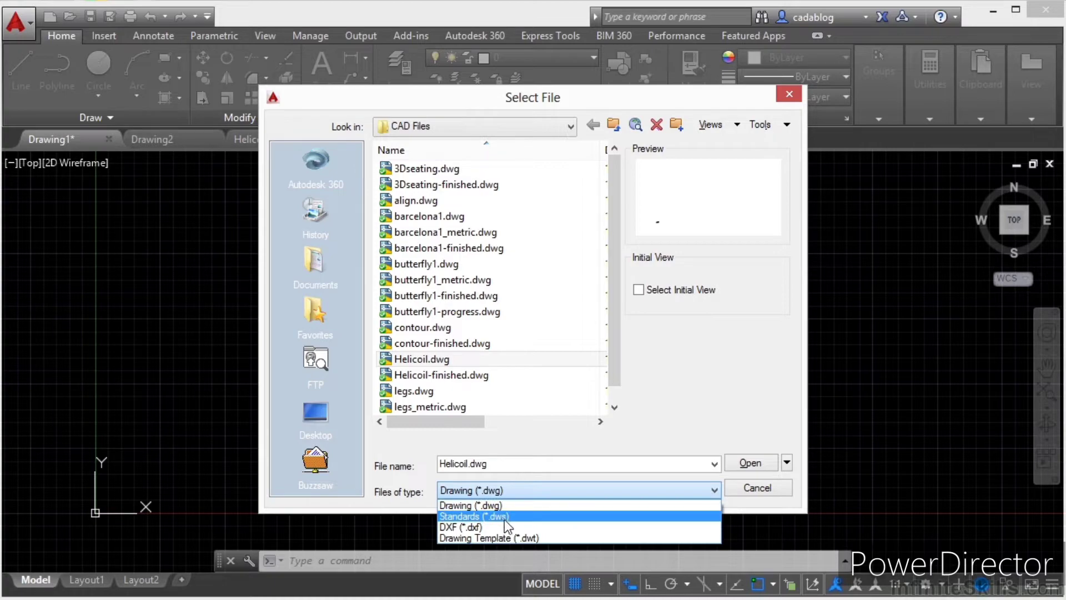
click(683, 440)
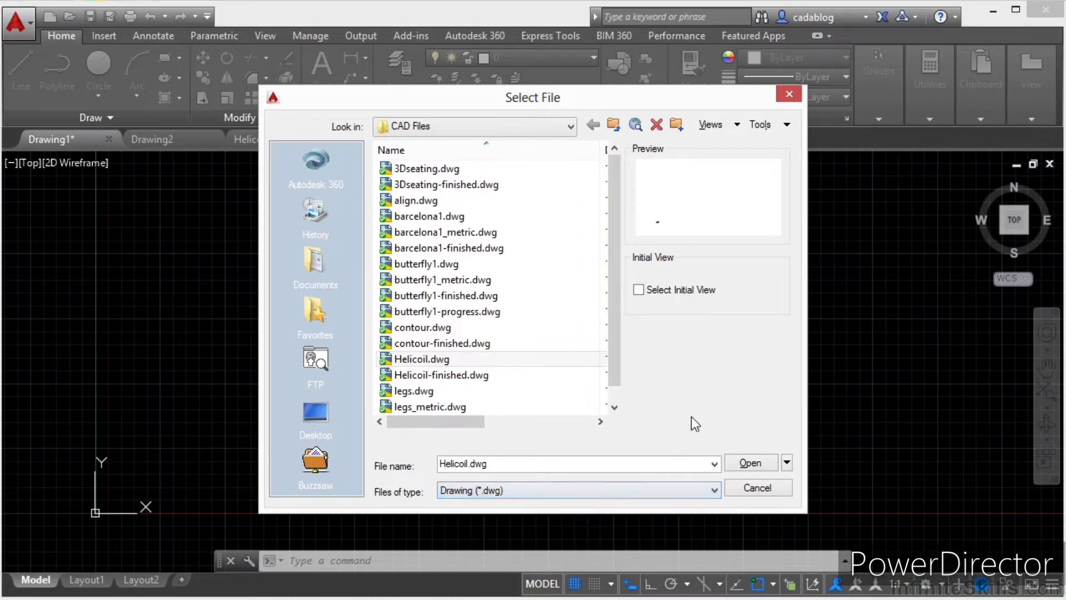
click(762, 489)
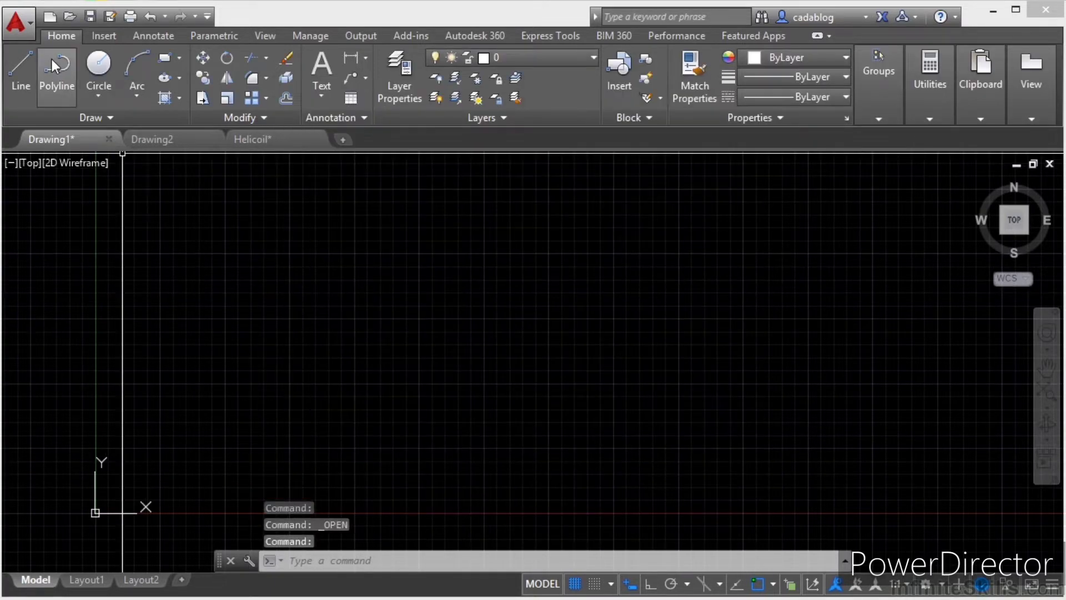
Step: Examine the application's options for saving copies, exporting, printing, maintaining and closing drawings
click(16, 26)
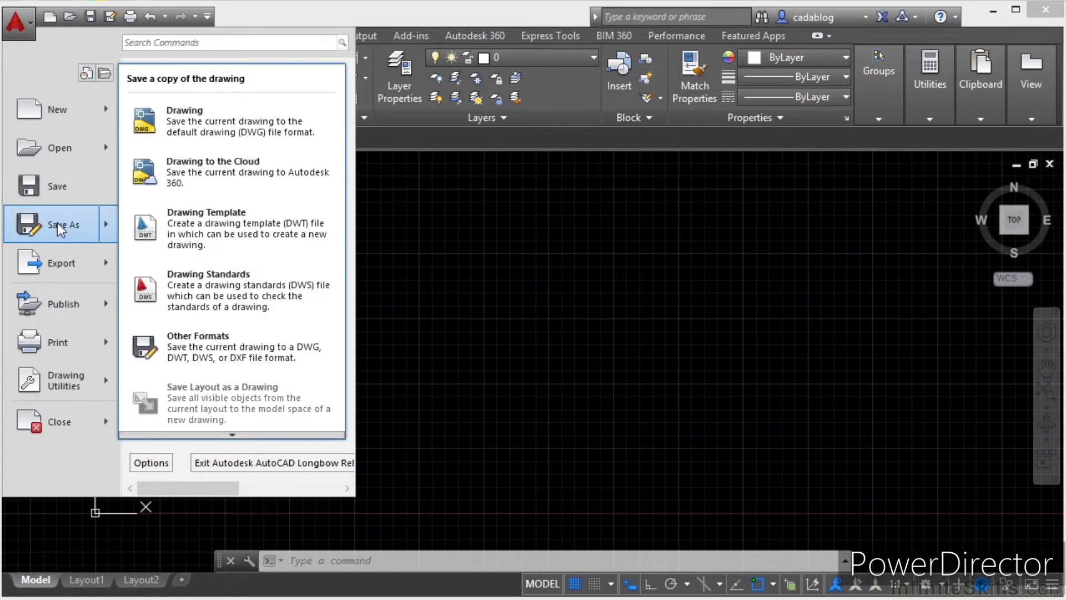
click(583, 284)
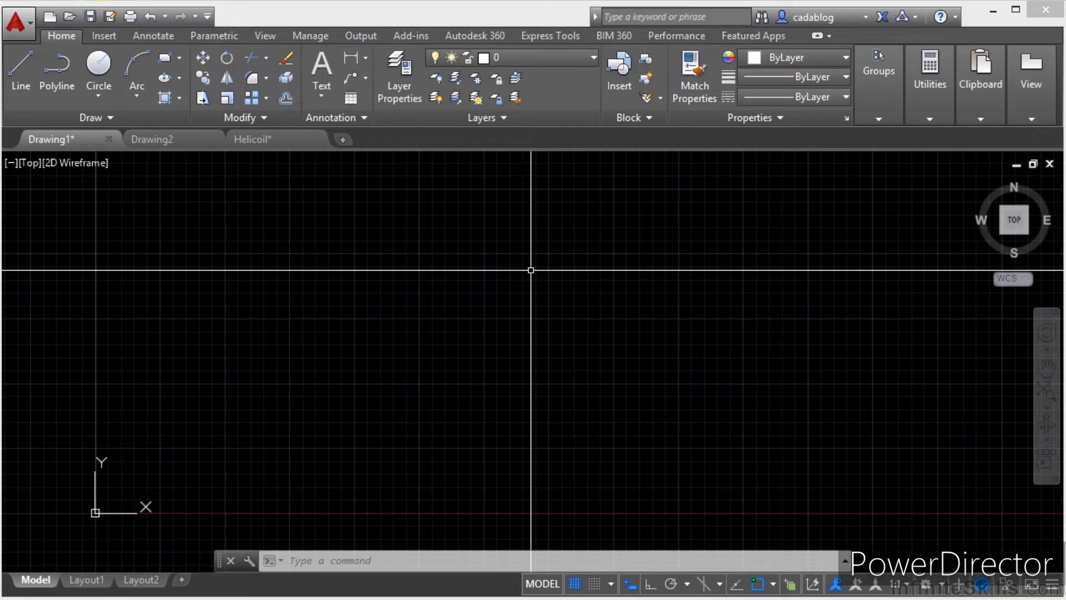
click(10, 26)
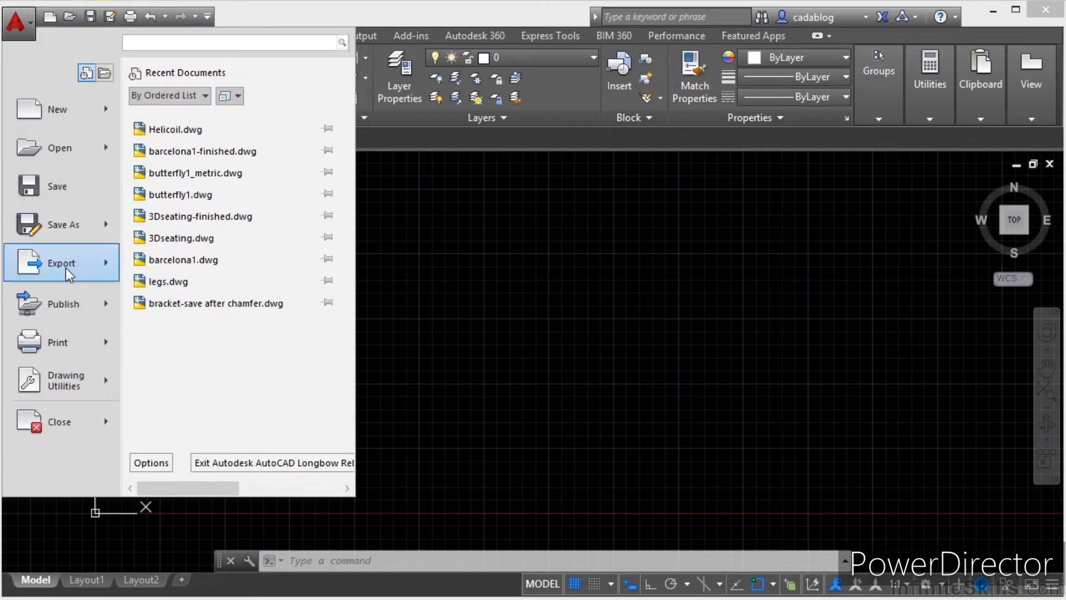
mouse_move(66, 268)
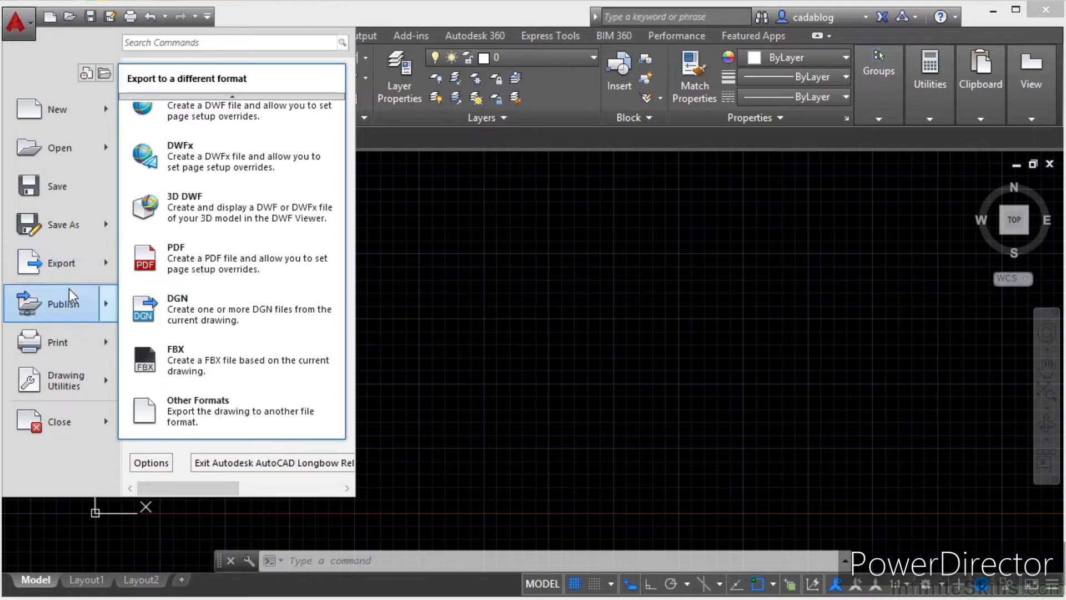
mouse_move(60, 342)
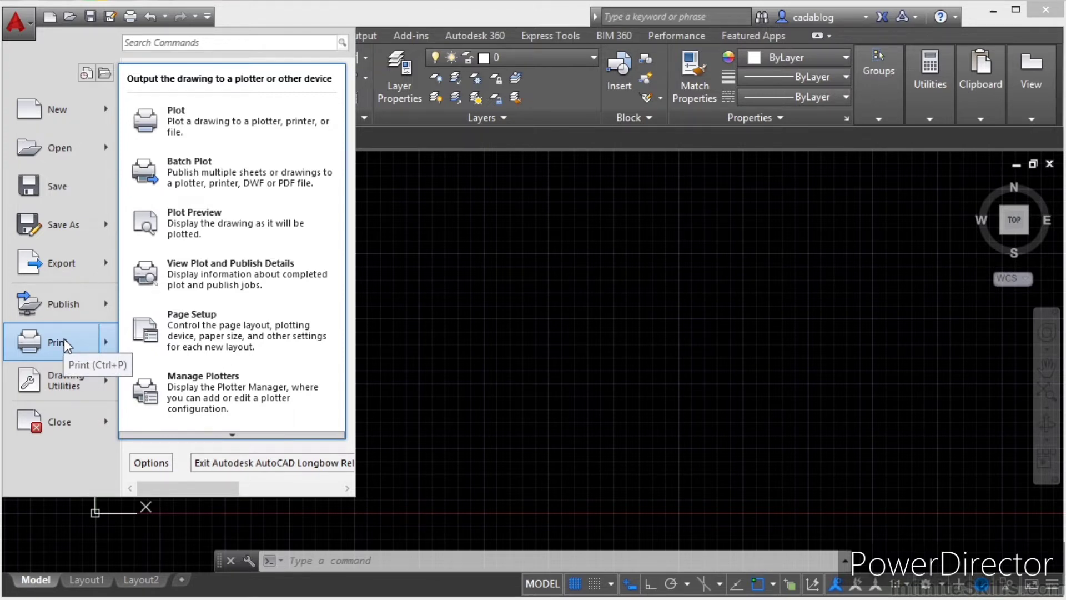
mouse_move(63, 384)
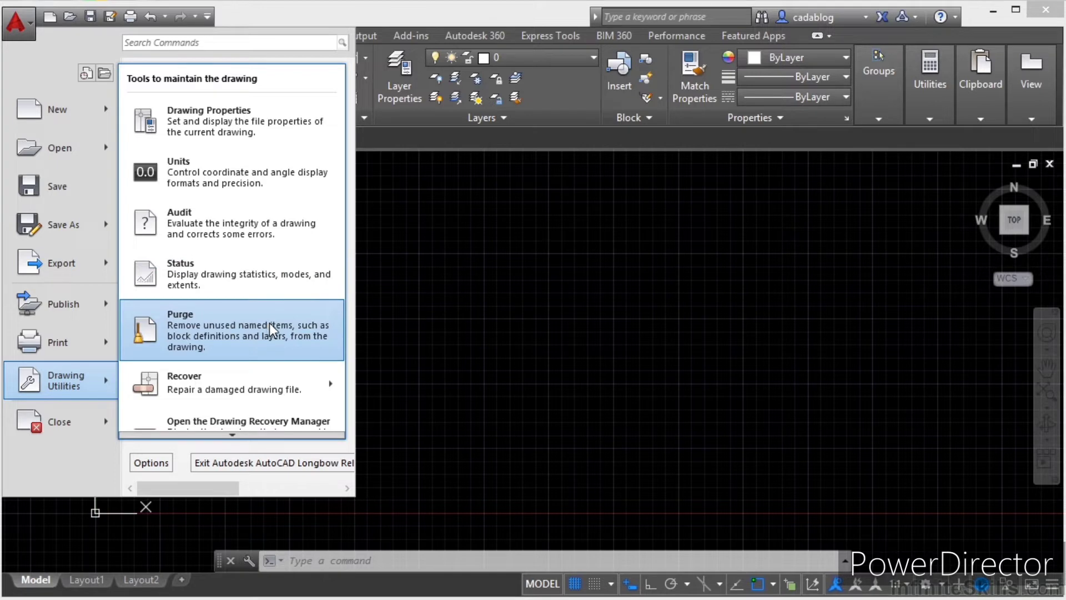
mouse_move(279, 385)
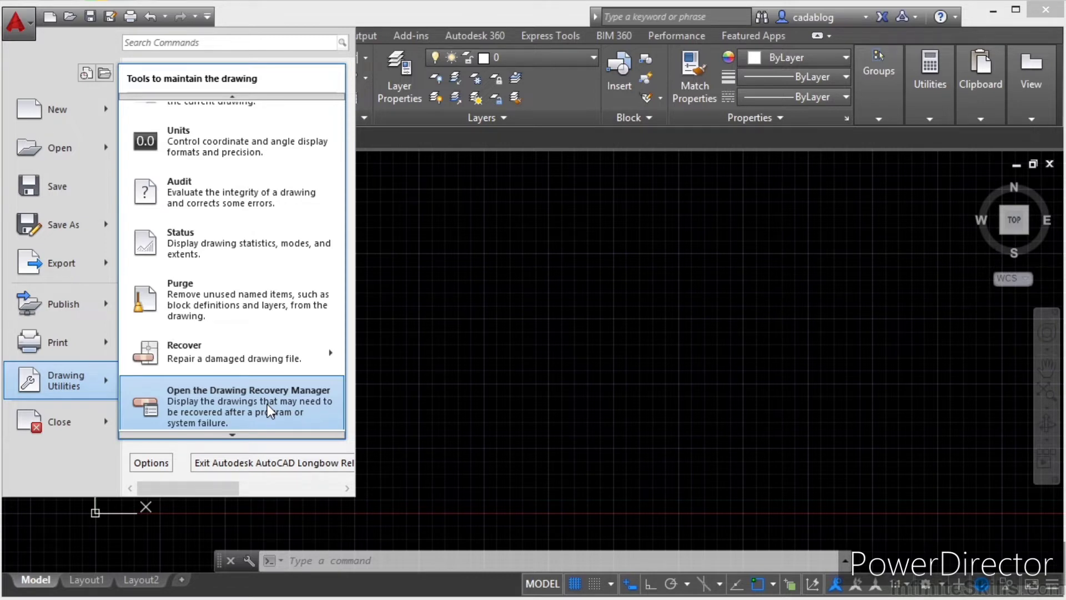
mouse_move(59, 426)
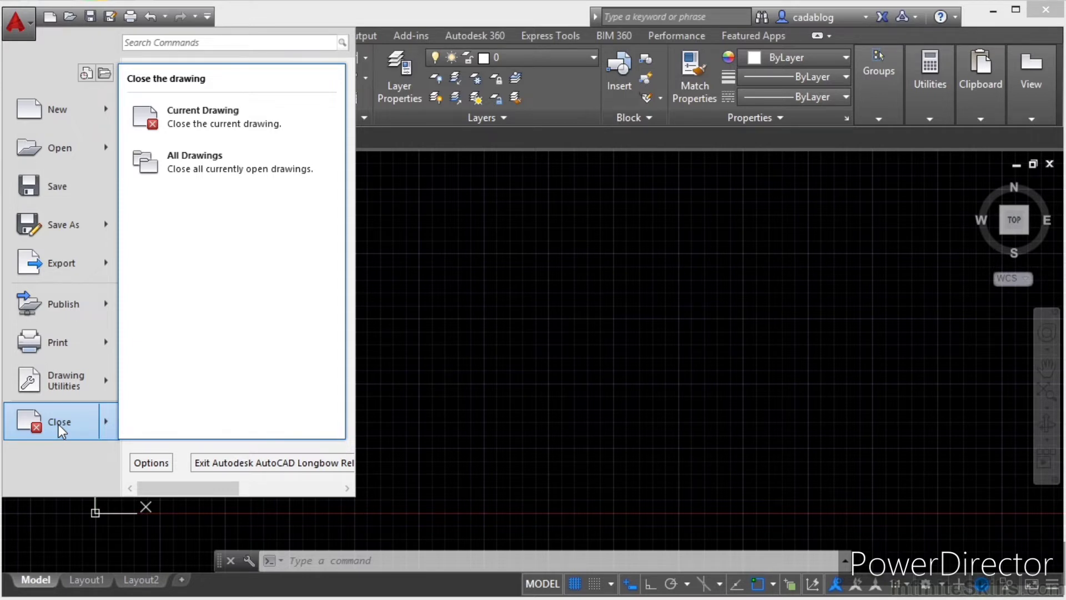
Step: Search the commands for "line", start Line, and draw a closed bow-tie shape of four segments in the middle of the drawing area
click(207, 44)
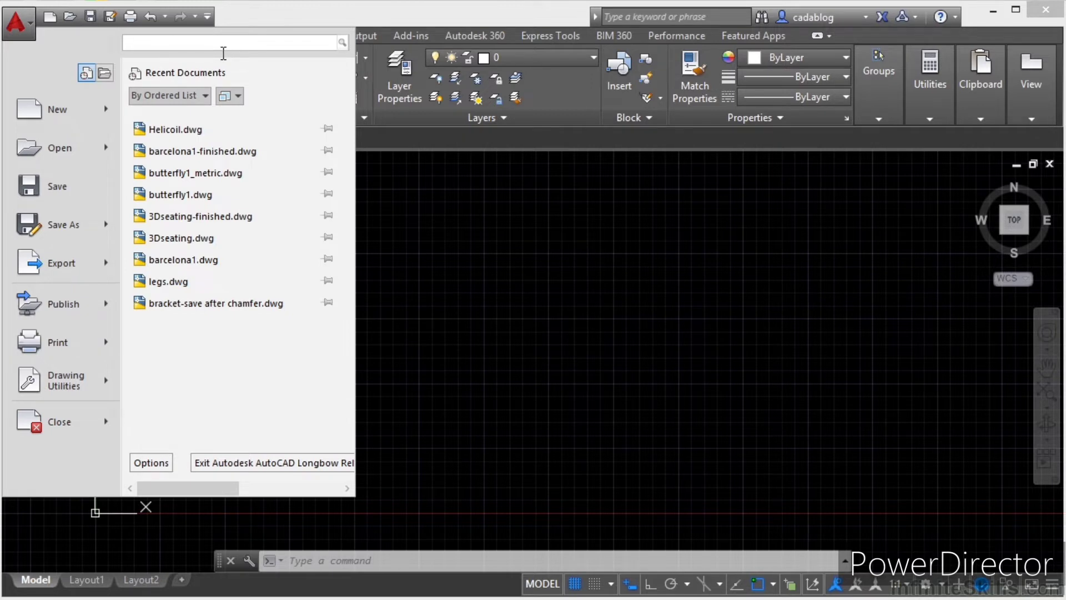
text(line)
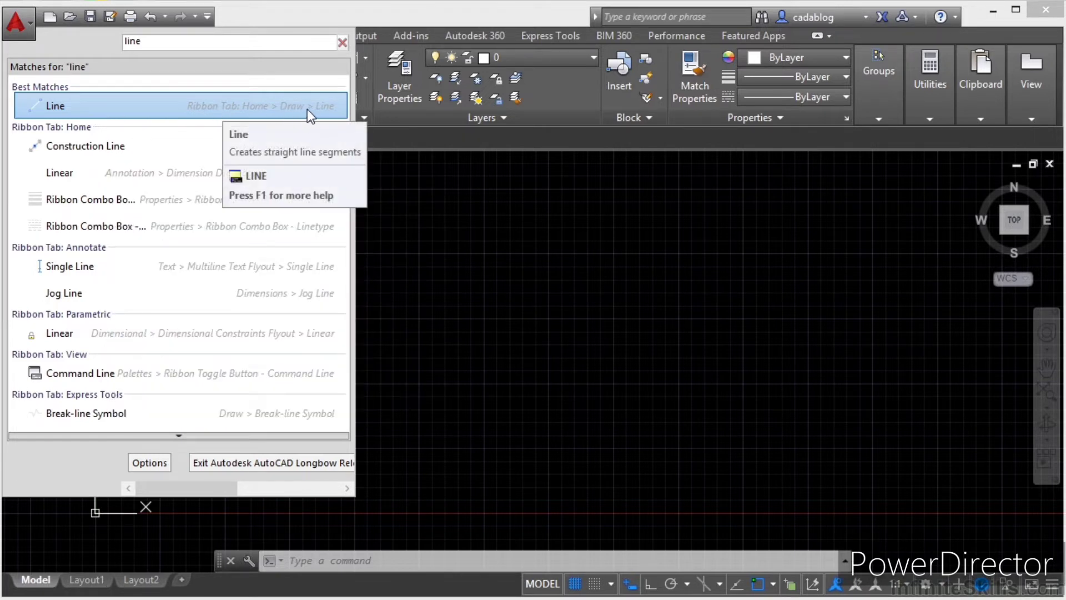
click(74, 105)
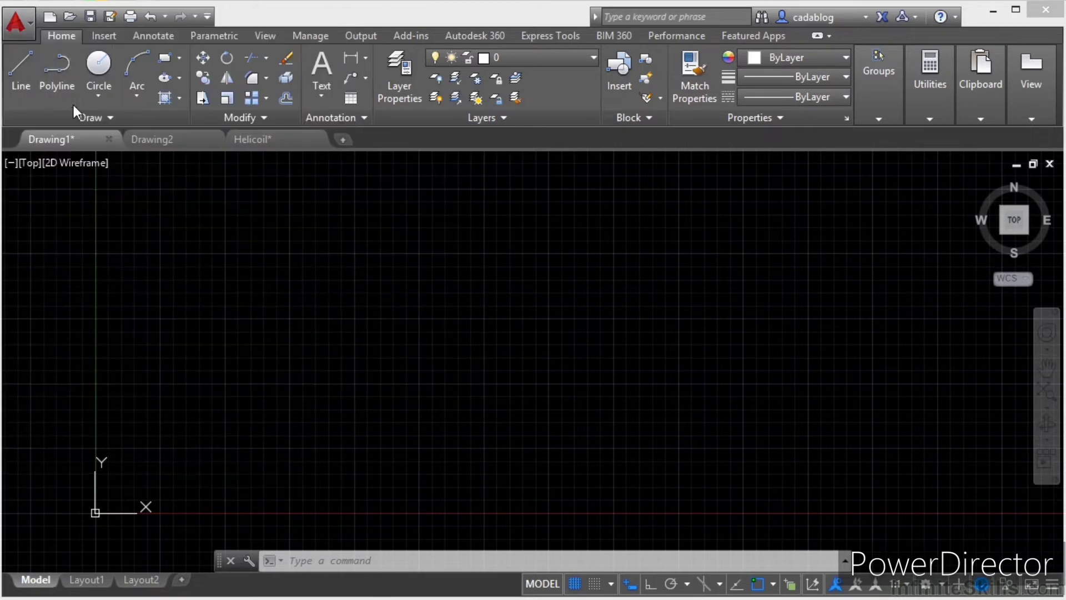
click(597, 293)
click(408, 329)
click(506, 392)
click(486, 241)
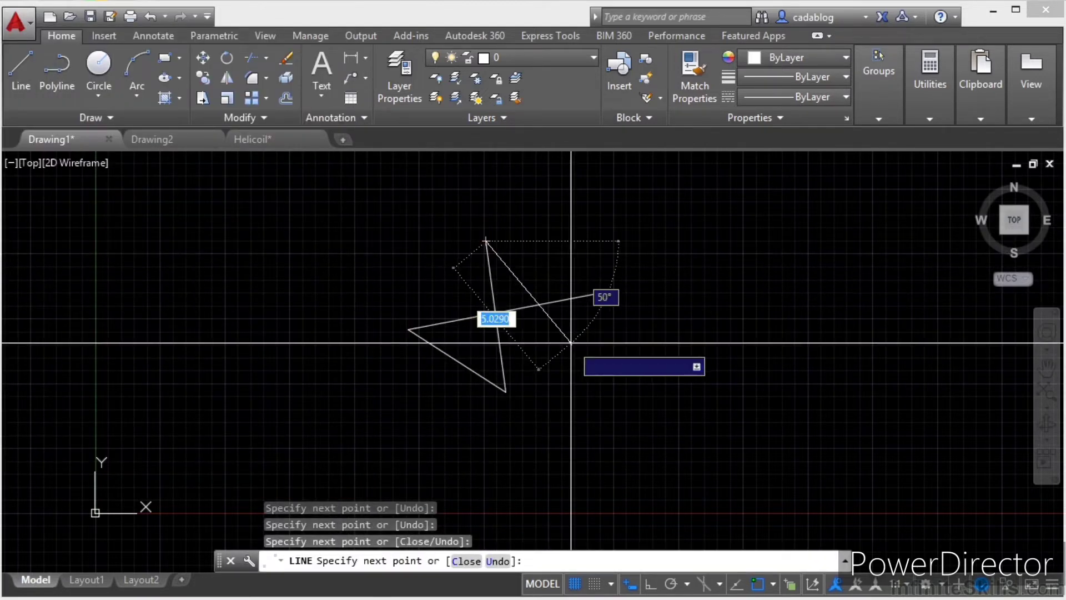
click(597, 293)
key(Return)
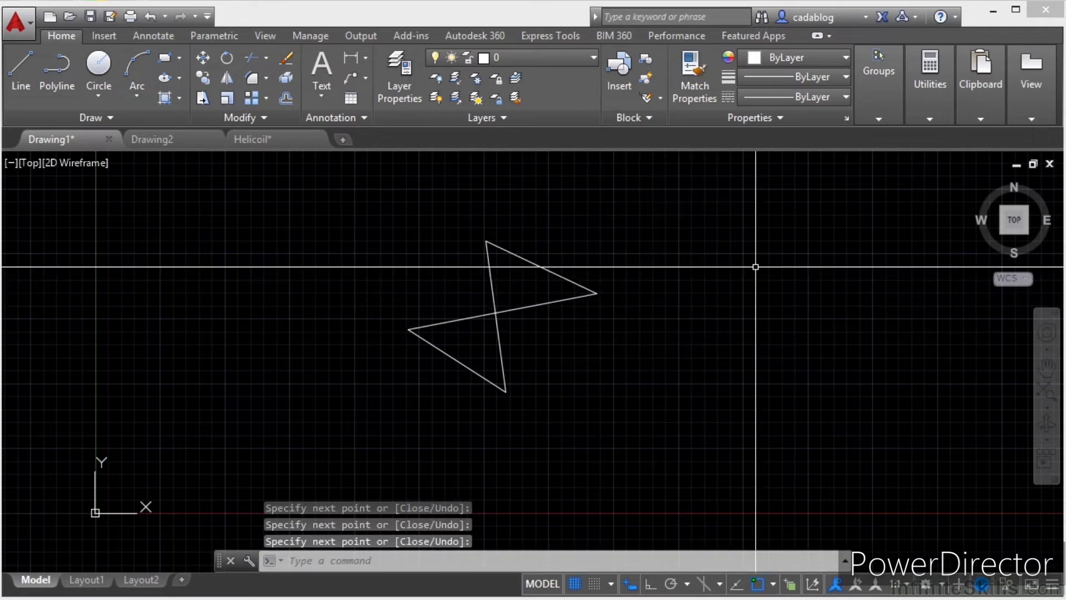
Step: Erase all four segments of the bow-tie shape using a crossing selection
text(e)
key(Return)
click(703, 223)
click(469, 362)
key(Return)
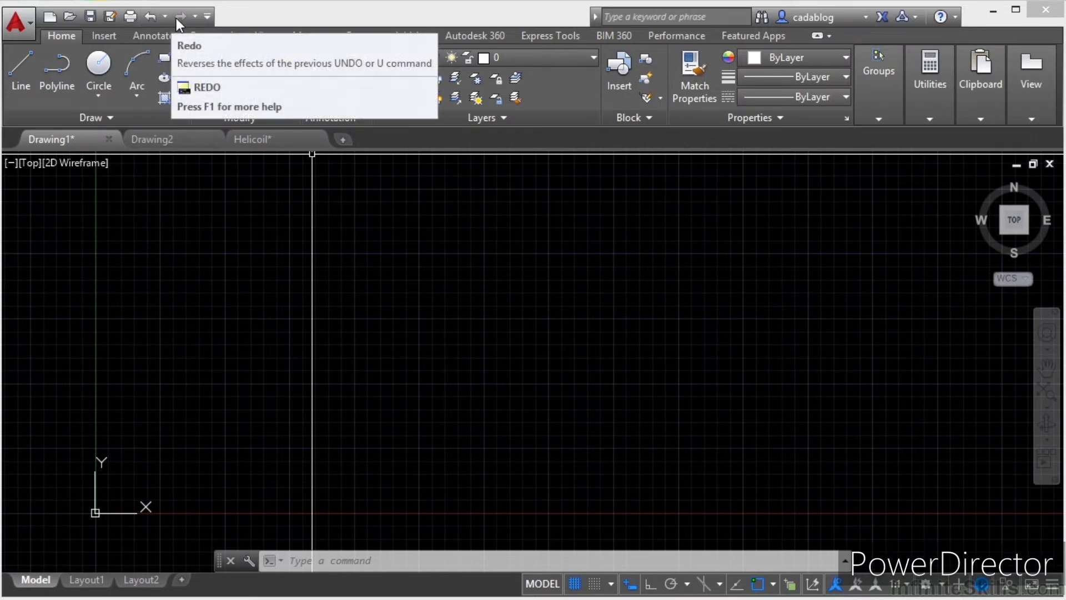
Step: Add Match Properties to the Quick Access Toolbar
click(208, 15)
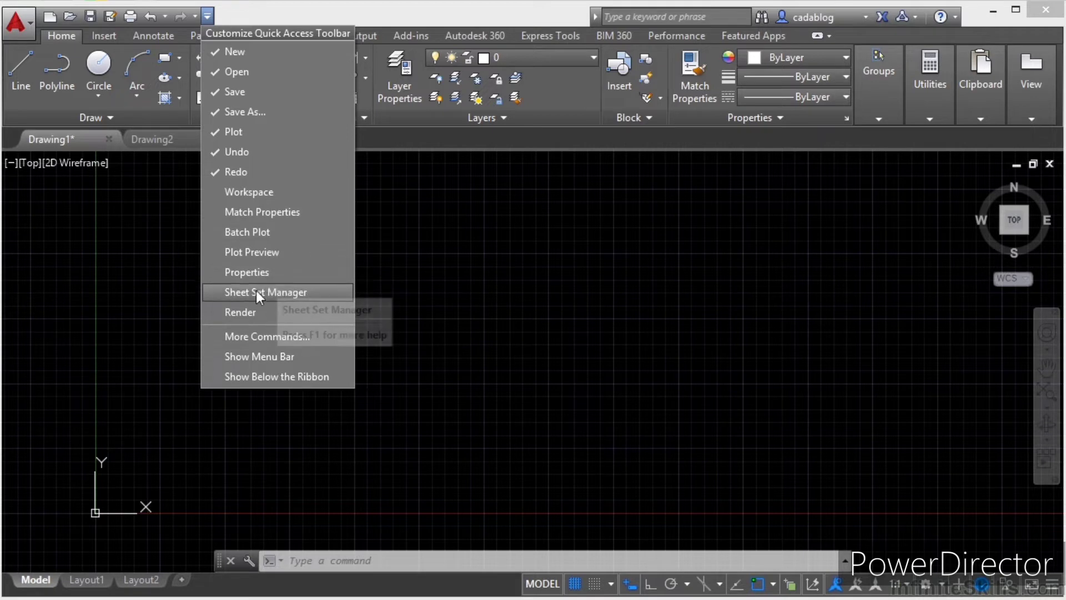
click(215, 209)
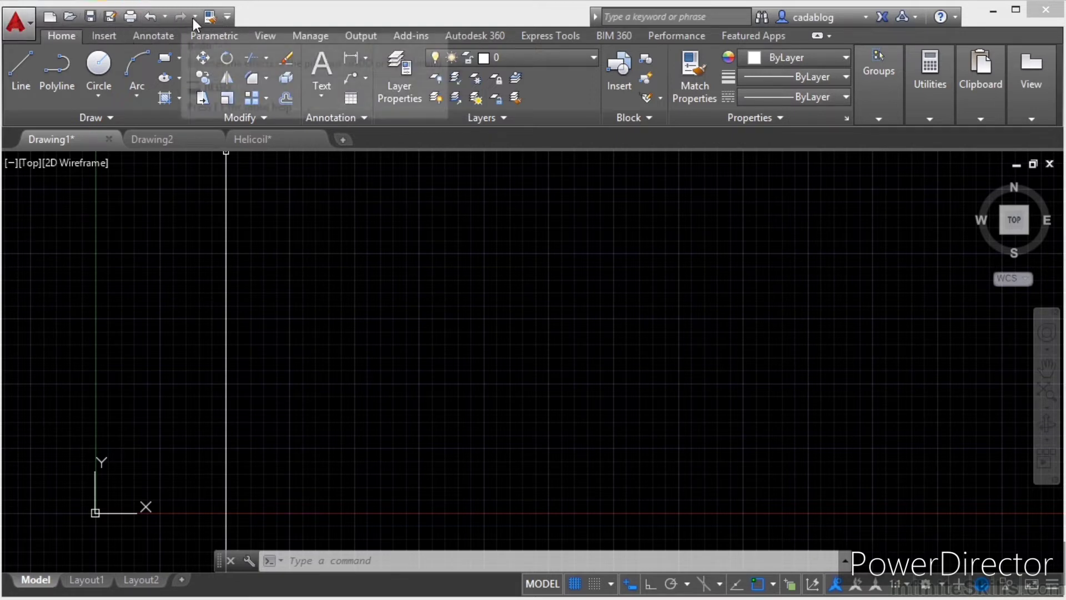
Step: Show the classic menu bar above the ribbon, and hide it again
click(229, 16)
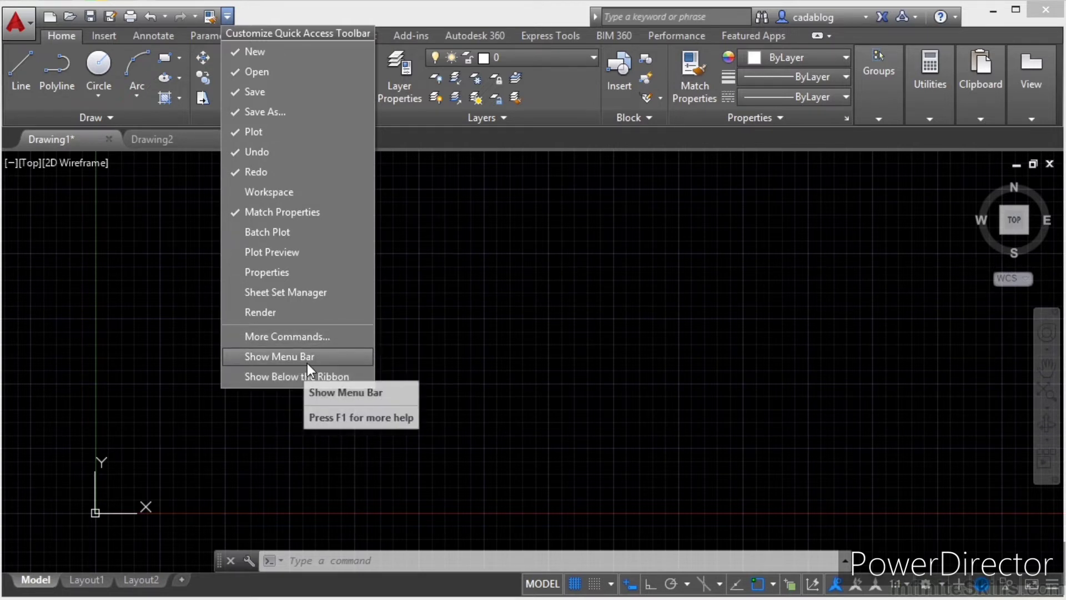
click(314, 356)
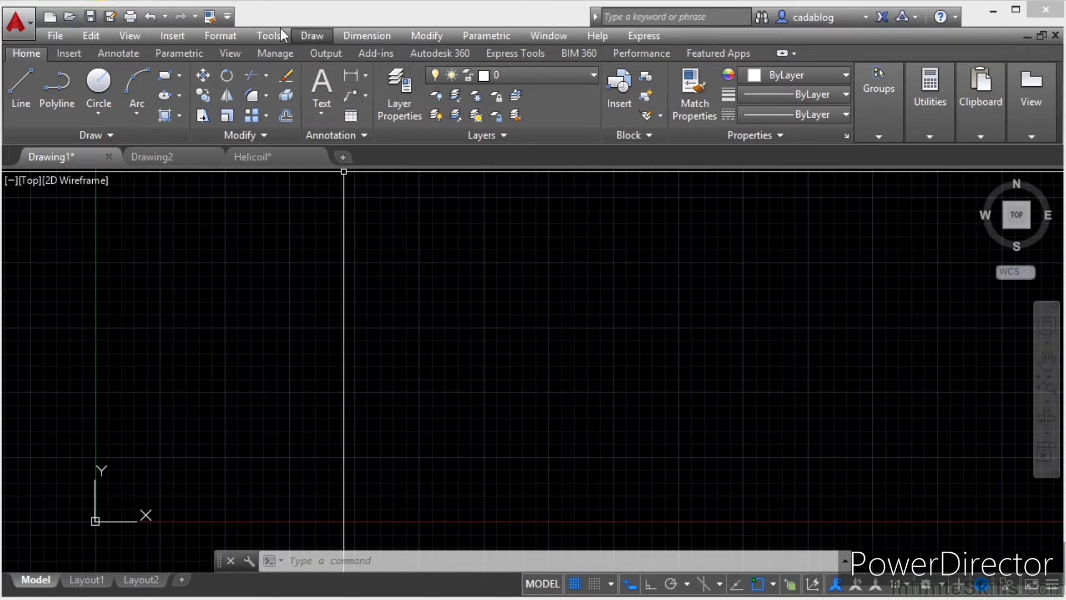
click(228, 17)
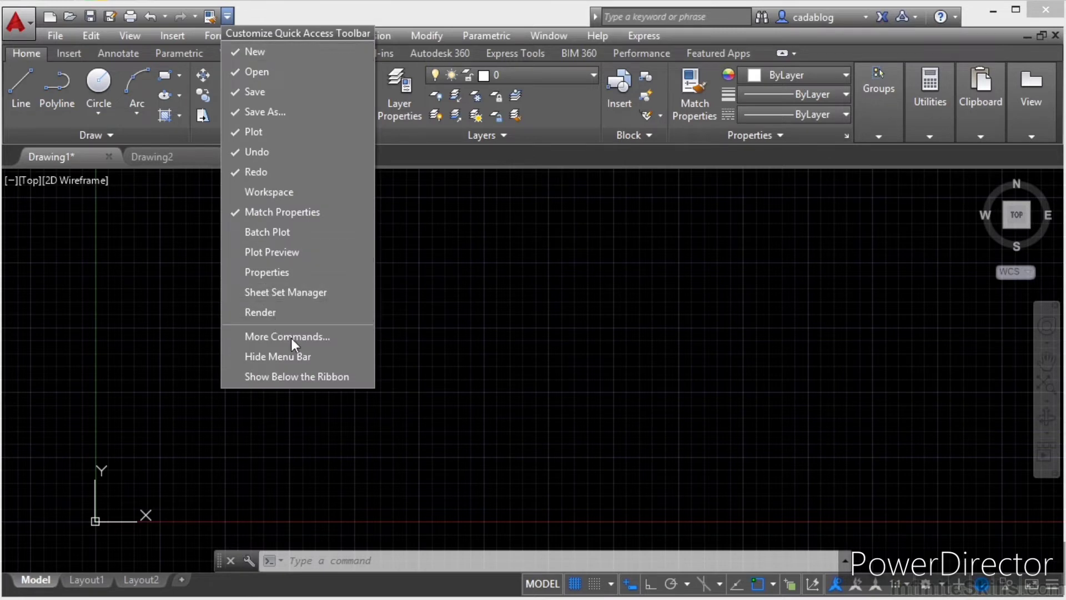
click(292, 358)
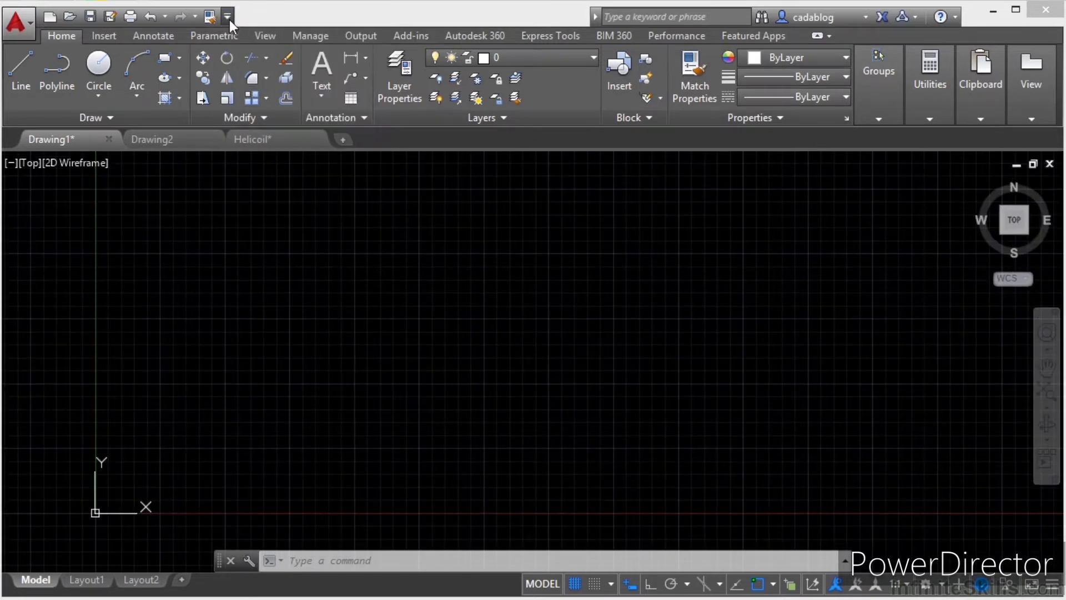
Step: Move the Quick Access Toolbar below the ribbon, and return it above the ribbon
click(228, 19)
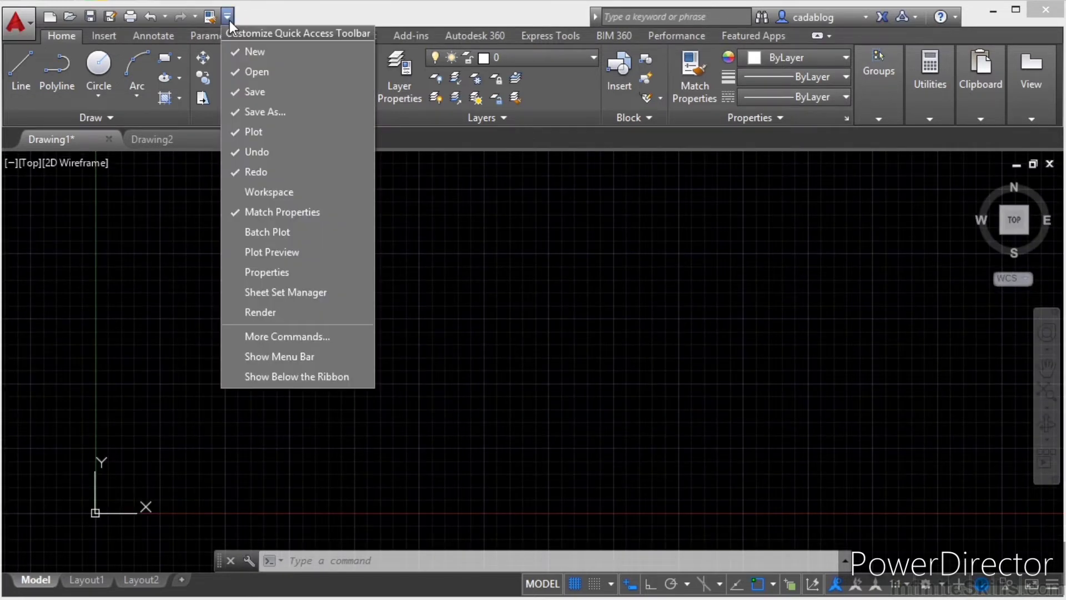
click(305, 378)
click(193, 137)
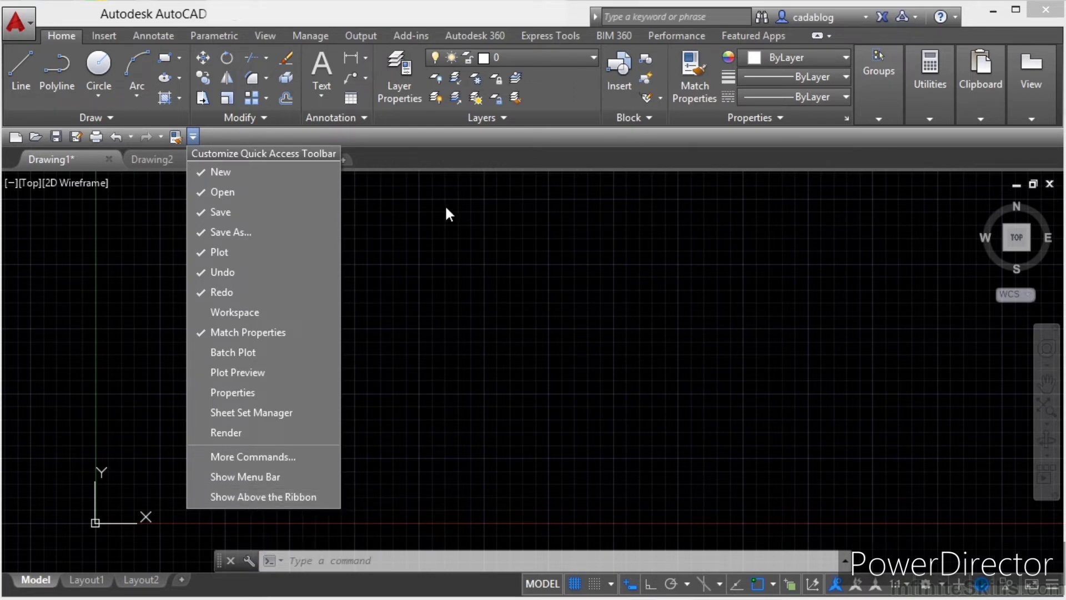
click(284, 497)
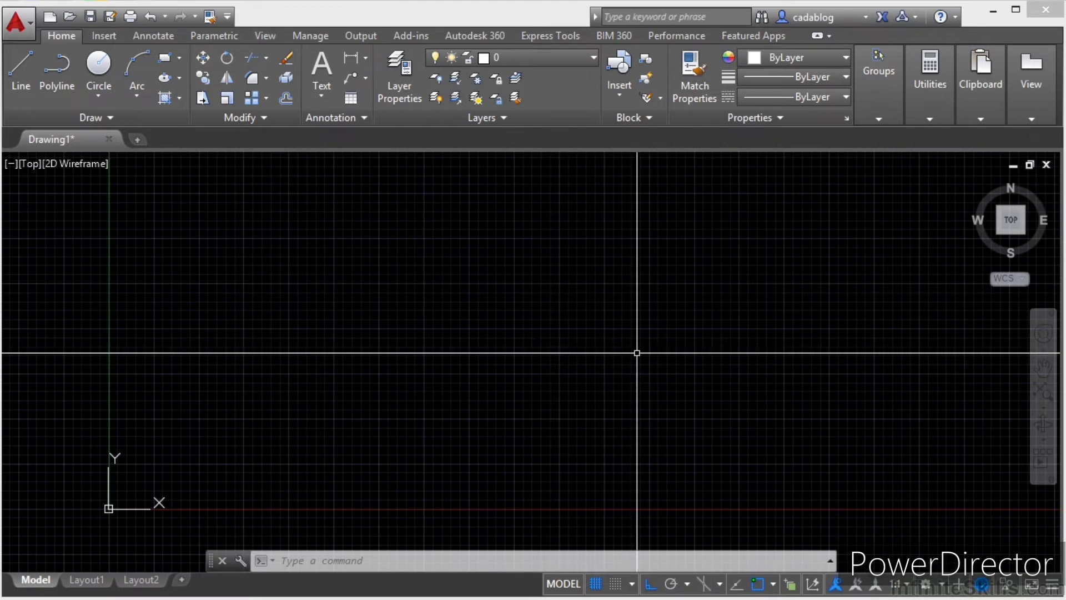
Step: Switch the workspace to 3D Basics and from there to 3D Modeling
click(944, 587)
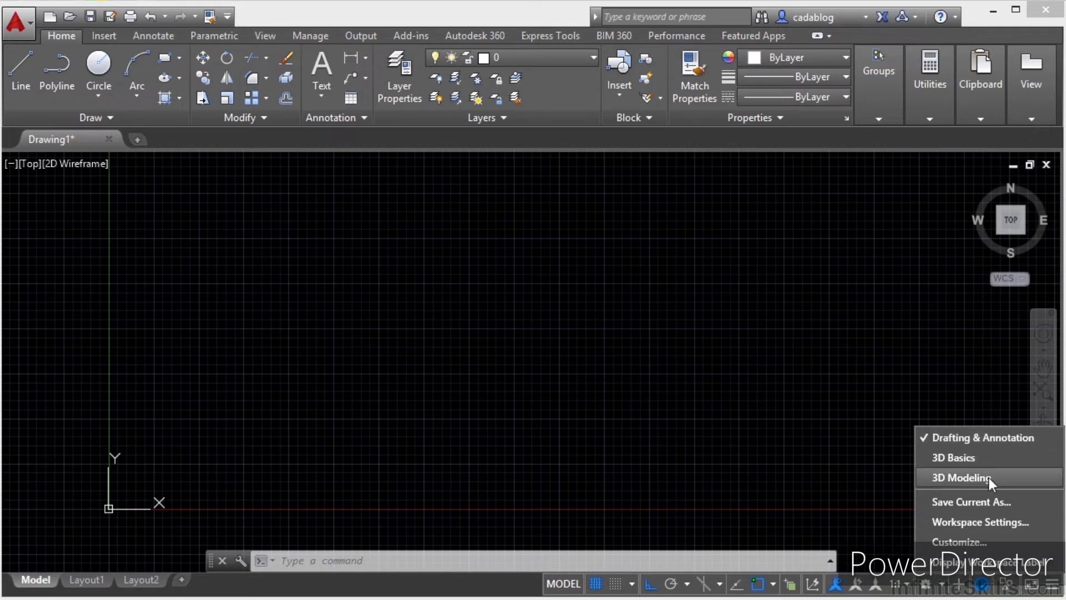
click(951, 457)
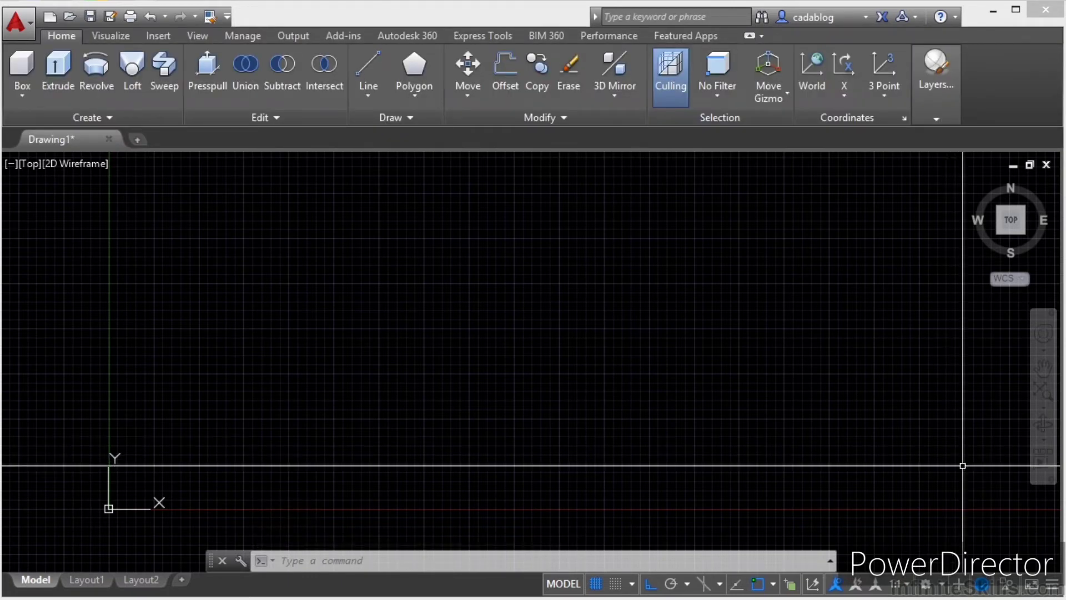
click(944, 584)
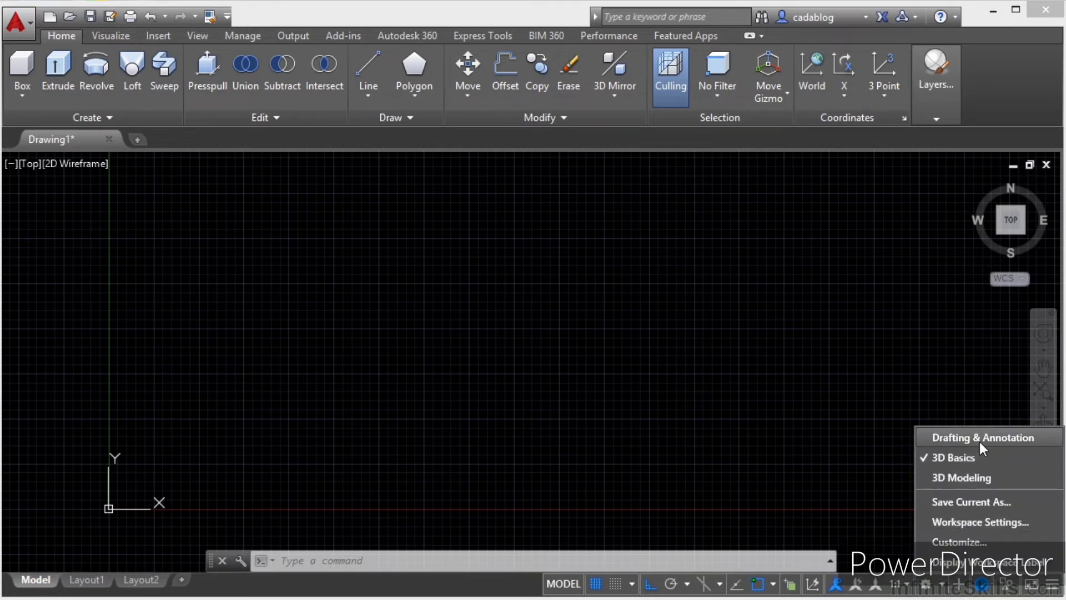
click(971, 478)
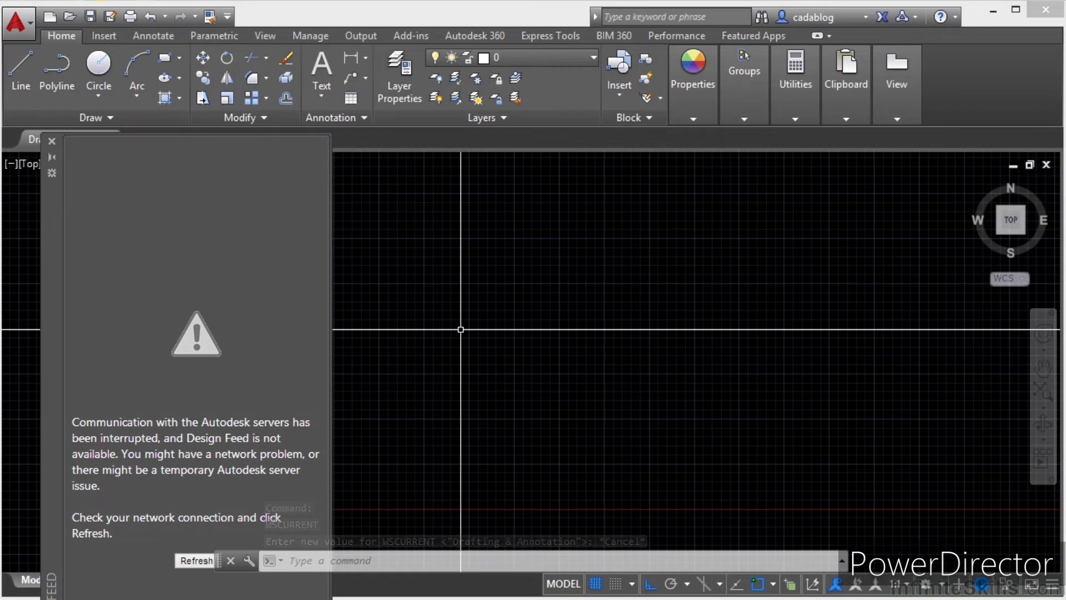
Step: Reposition the Design Feed palette and close it
drag(53, 259, 74, 176)
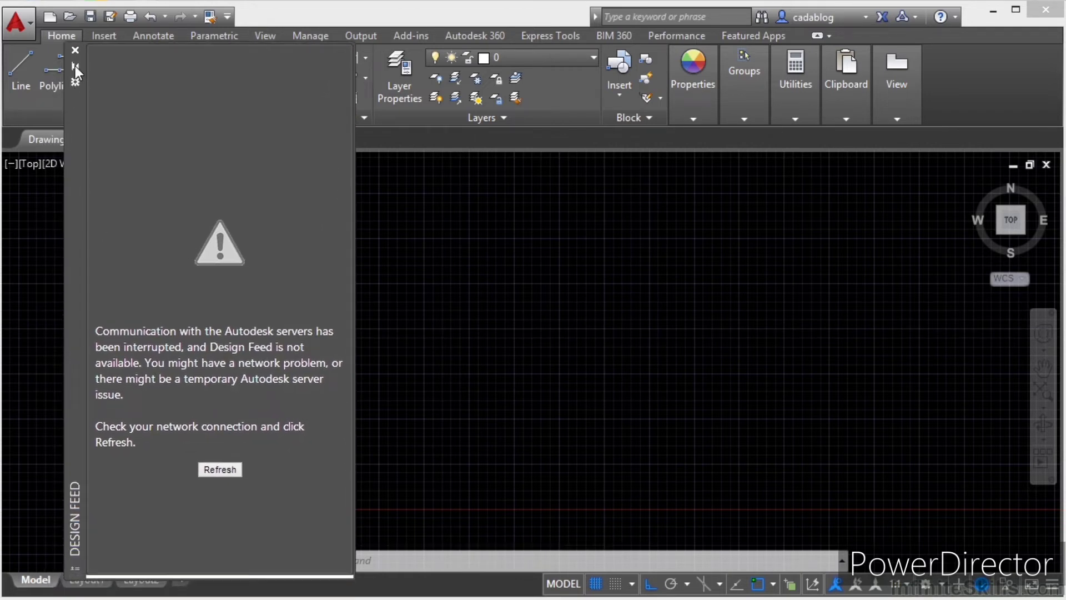
click(75, 49)
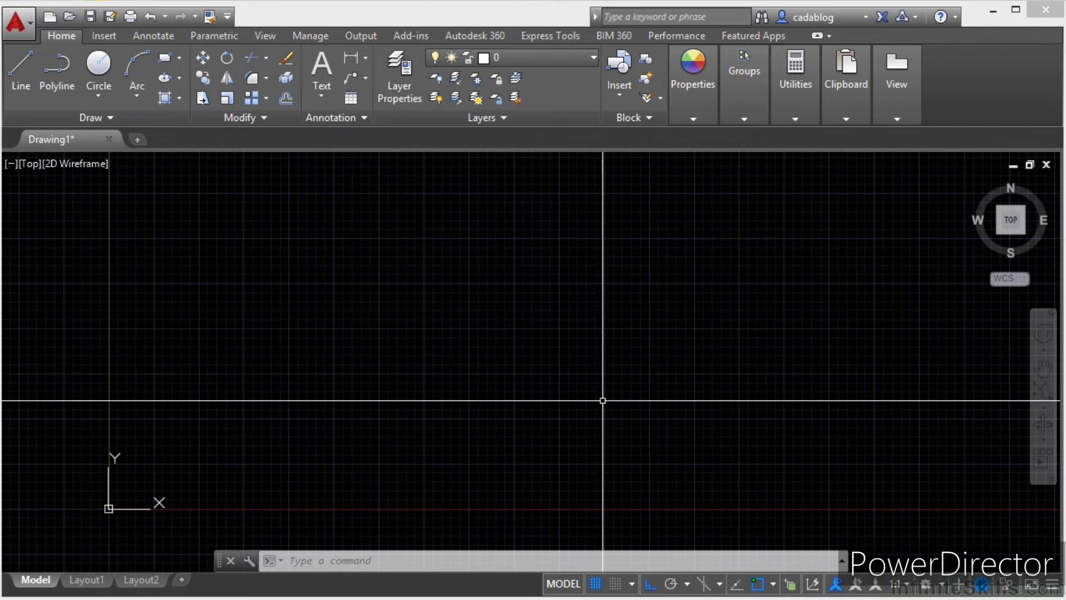
Step: Hide the 3D Basics and 3D Modeling workspaces from the workspace list through Workspace Settings
click(943, 586)
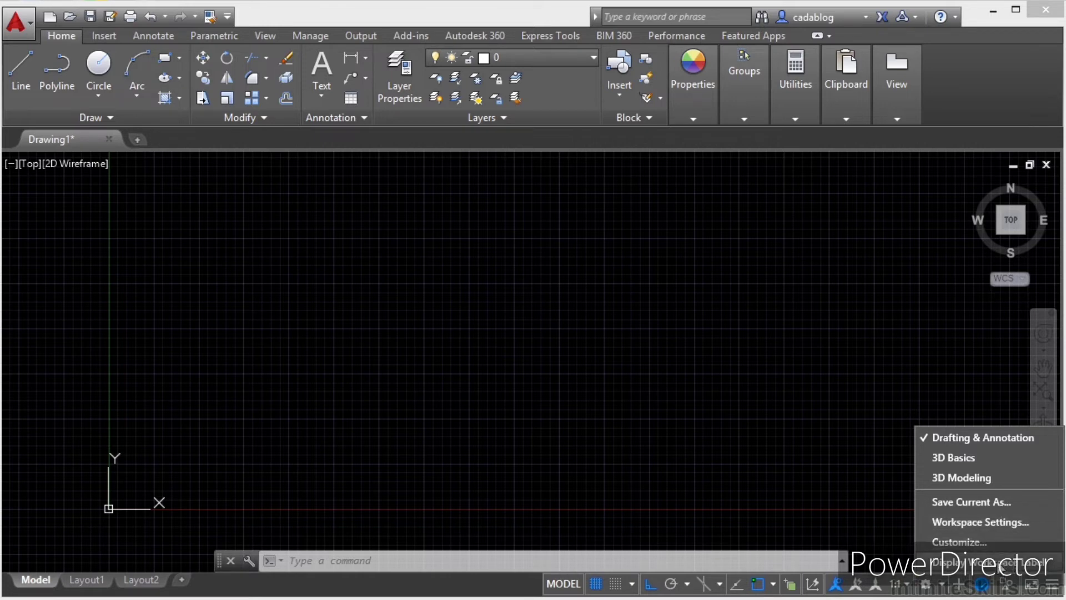
click(1001, 525)
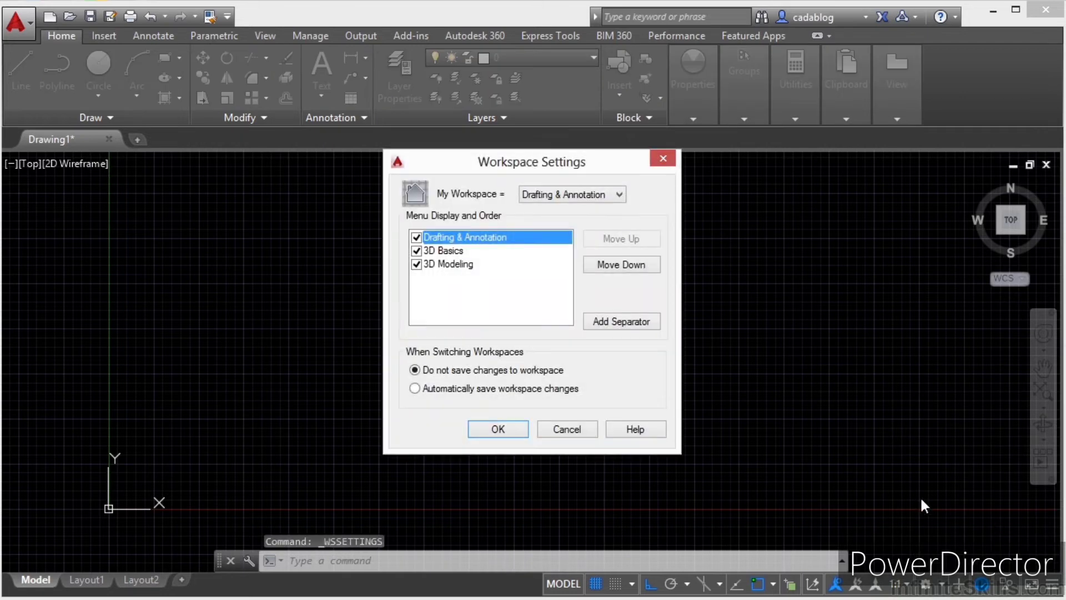
click(459, 249)
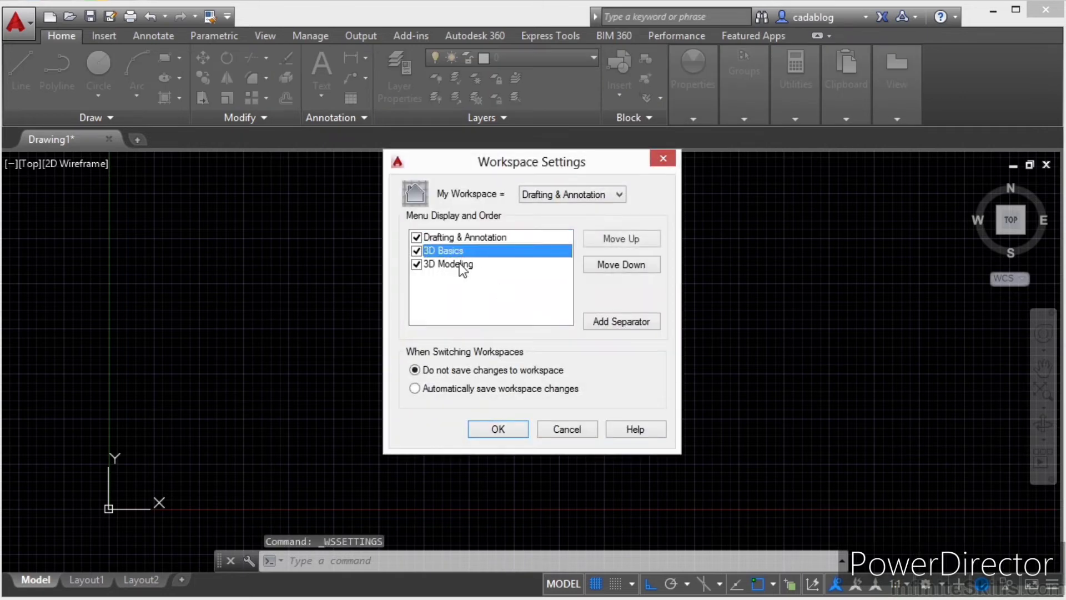
click(459, 265)
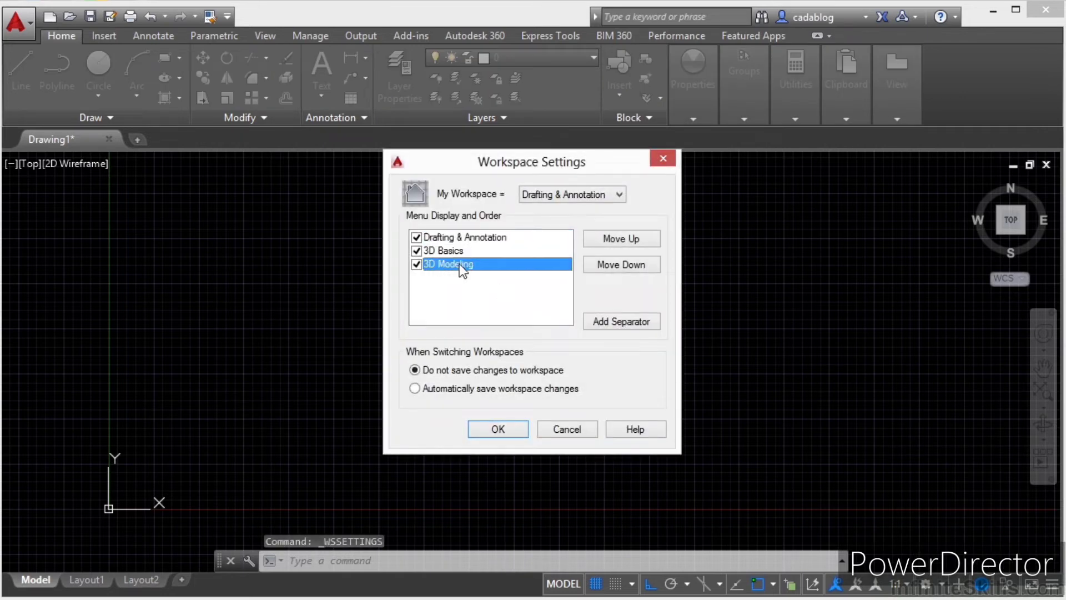
click(416, 251)
click(418, 264)
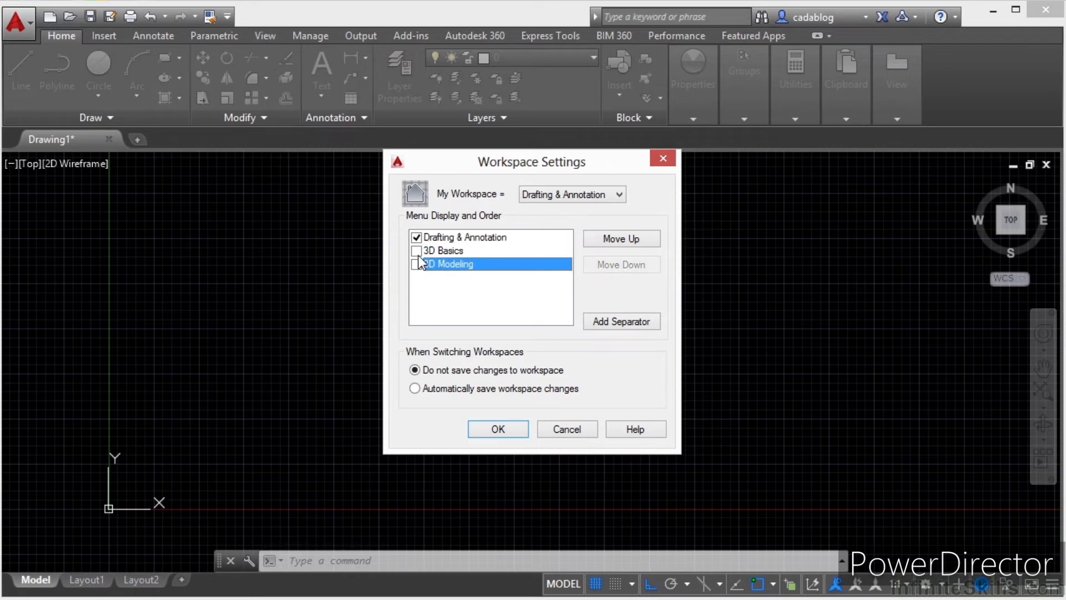
click(496, 429)
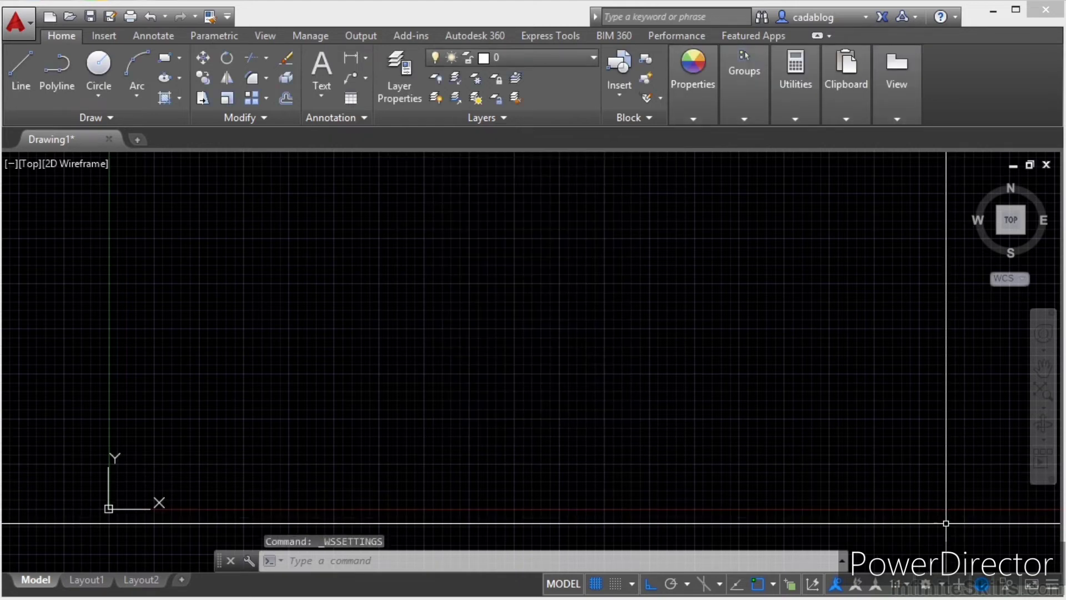
Step: Reopen Workspace Settings and enable the display of 3D Basics and 3D Modeling again
click(941, 584)
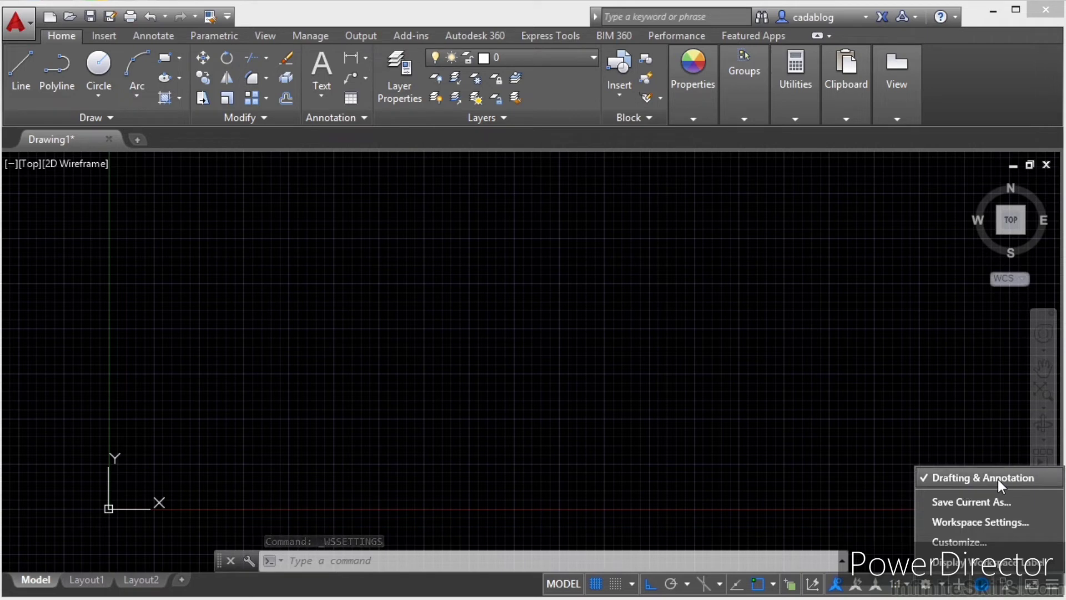
click(1003, 523)
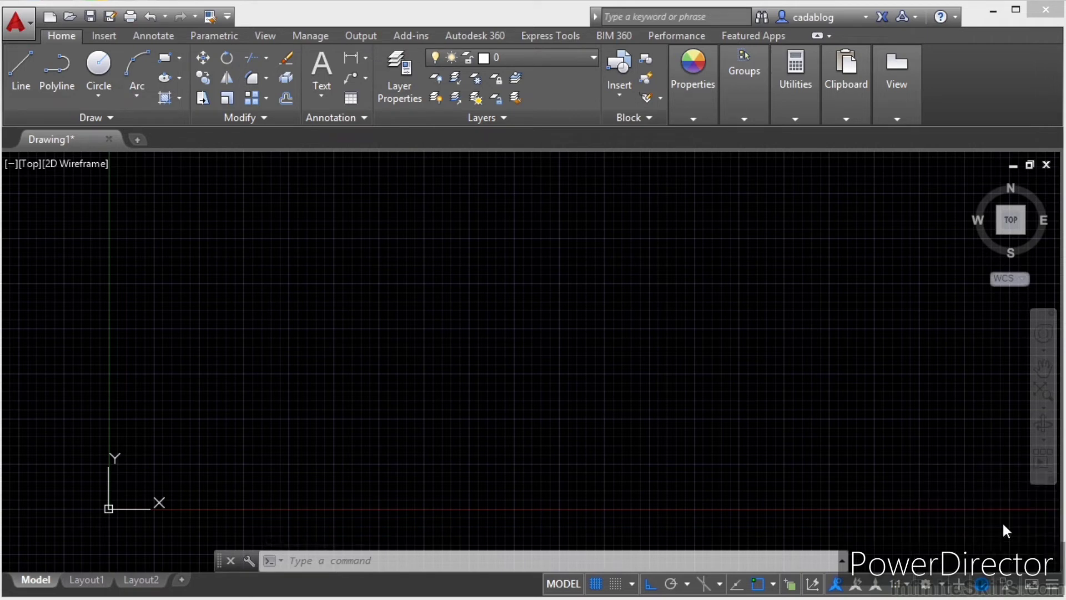
click(416, 250)
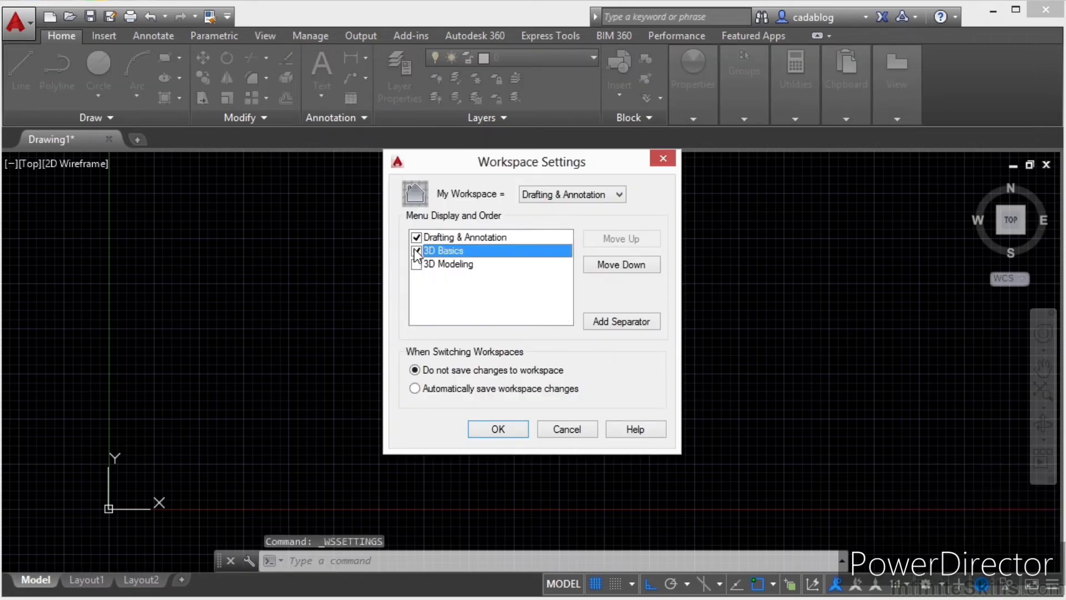
click(417, 264)
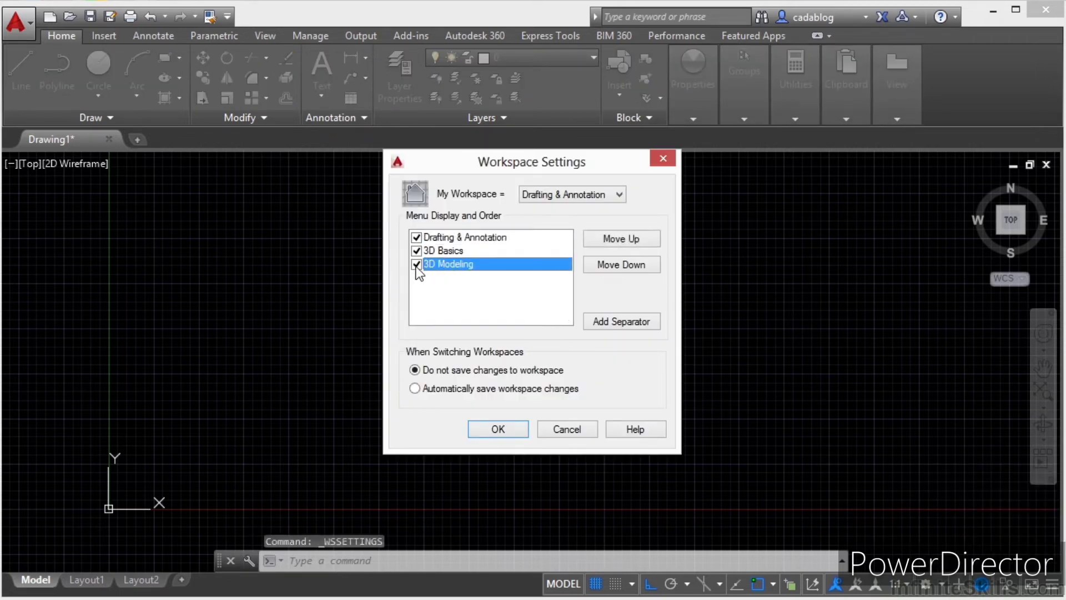
Step: Move 3D Basics above Drafting & Annotation in the workspace order, and move it back down
click(447, 251)
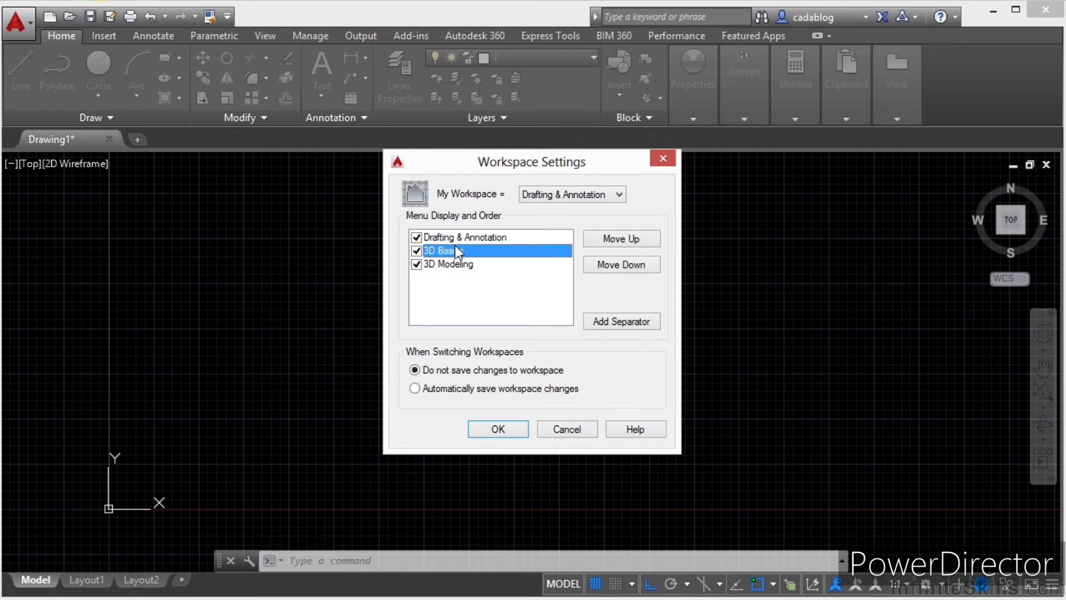
click(639, 240)
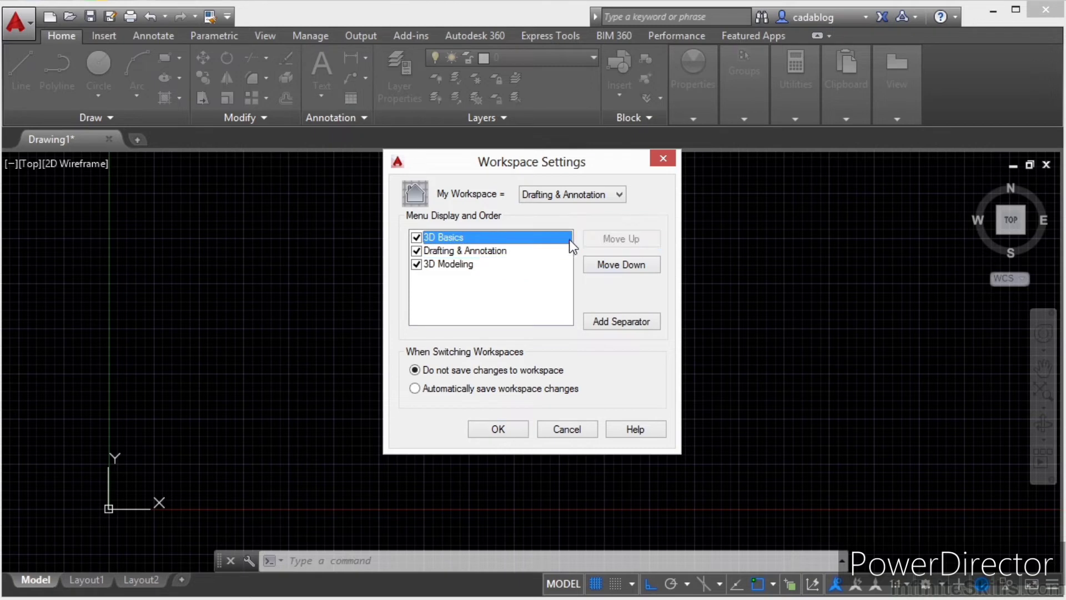
click(634, 262)
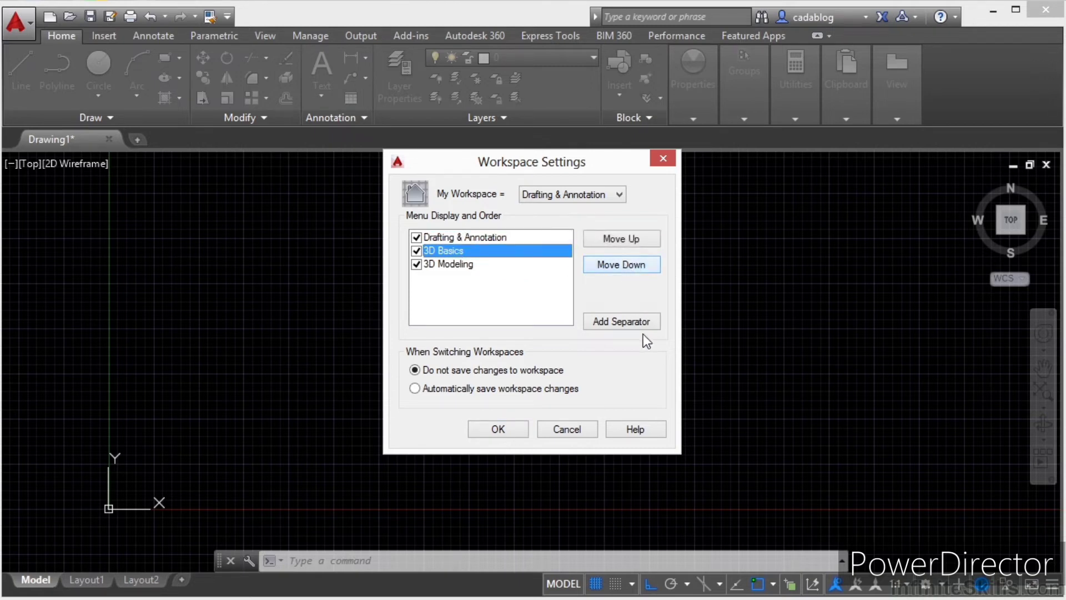
Step: Add a separator between Drafting & Annotation and 3D Basics in the workspace list, and apply the settings
click(628, 318)
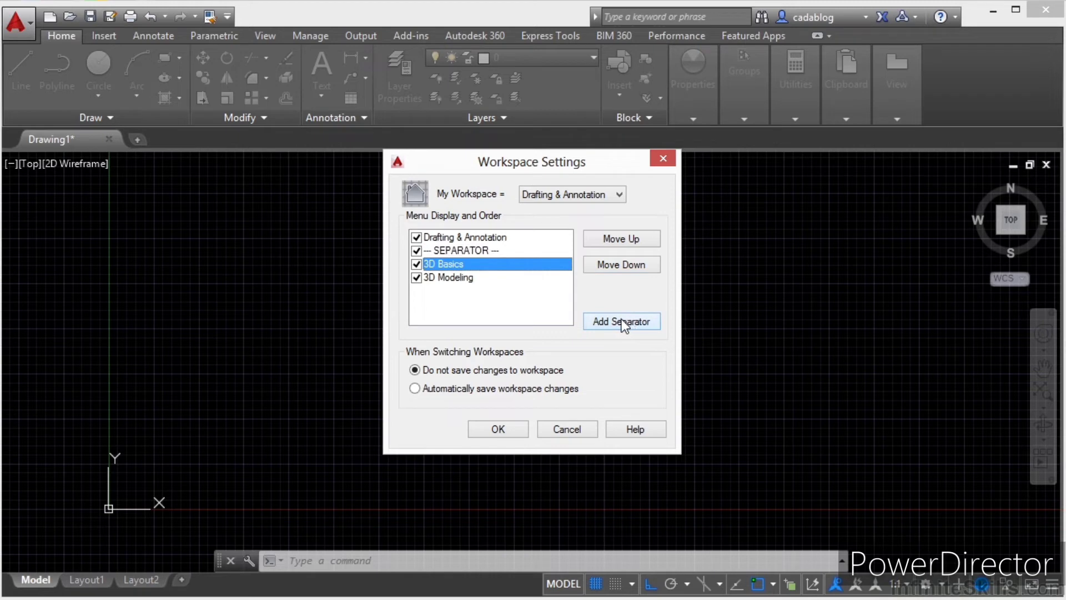
click(455, 276)
click(449, 262)
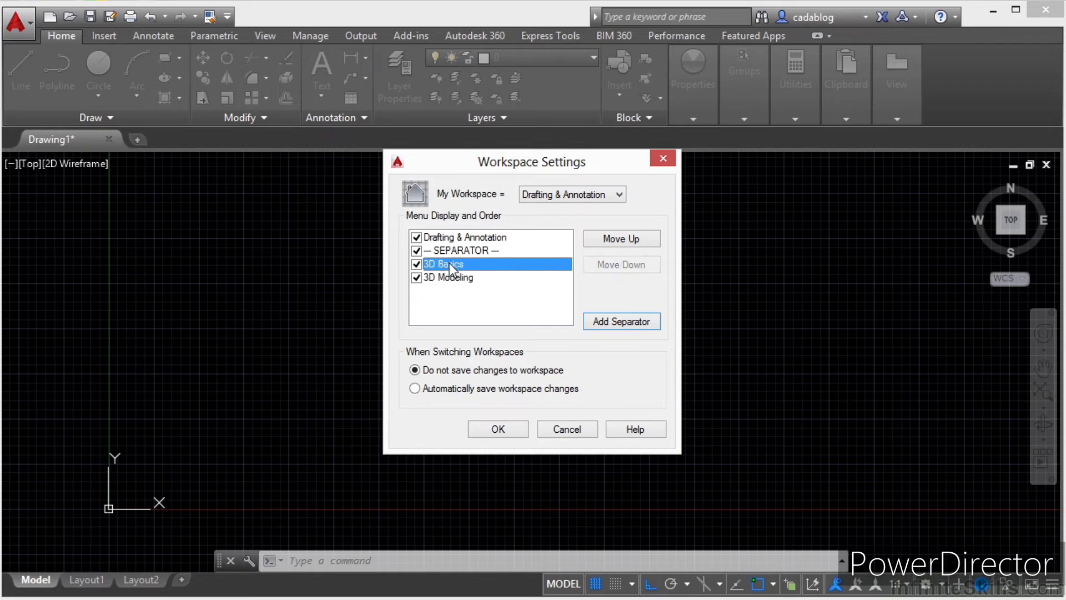
click(498, 430)
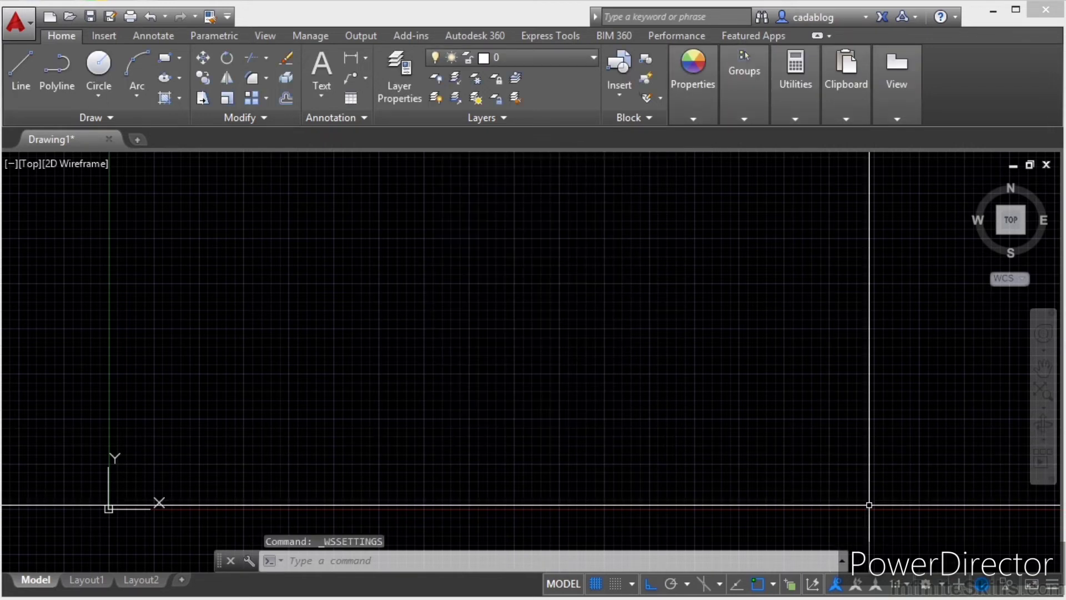
Step: Save the current workspace under a person's first name, and check the list of available workspaces
click(937, 585)
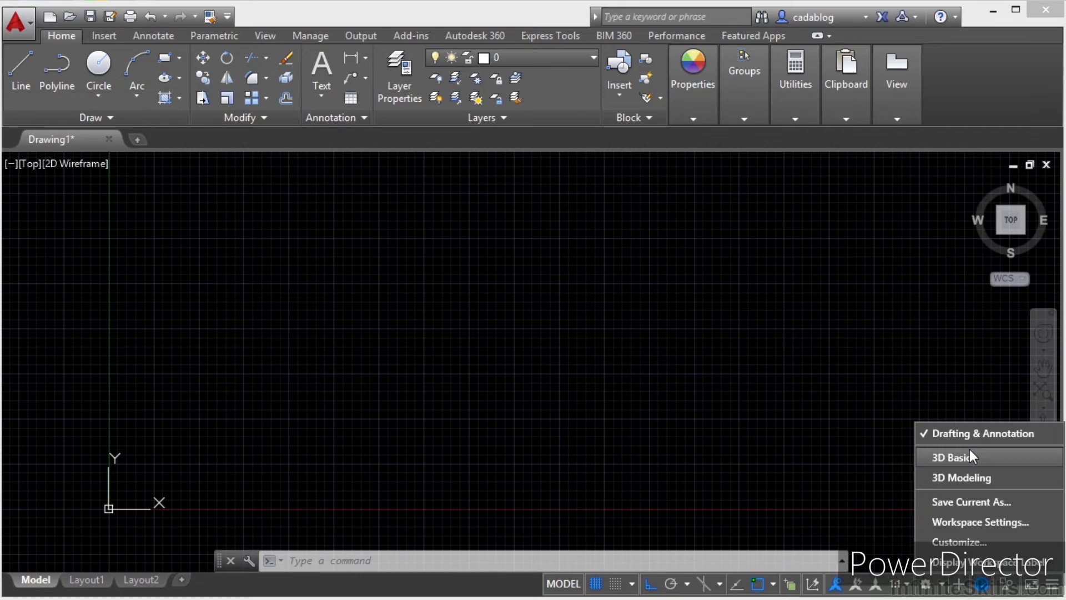
click(993, 502)
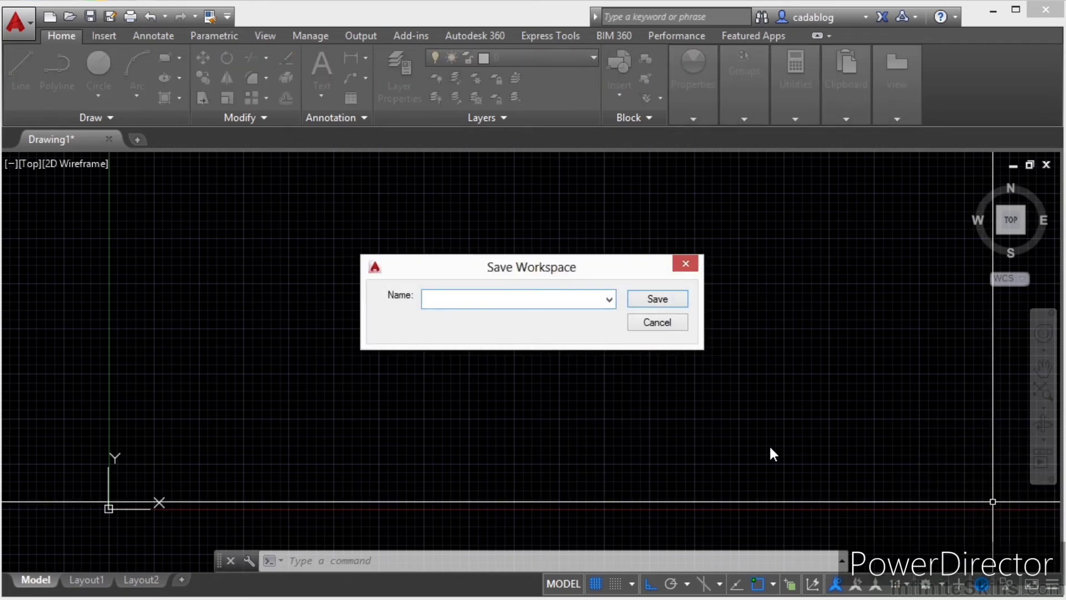
text(Brian)
click(658, 300)
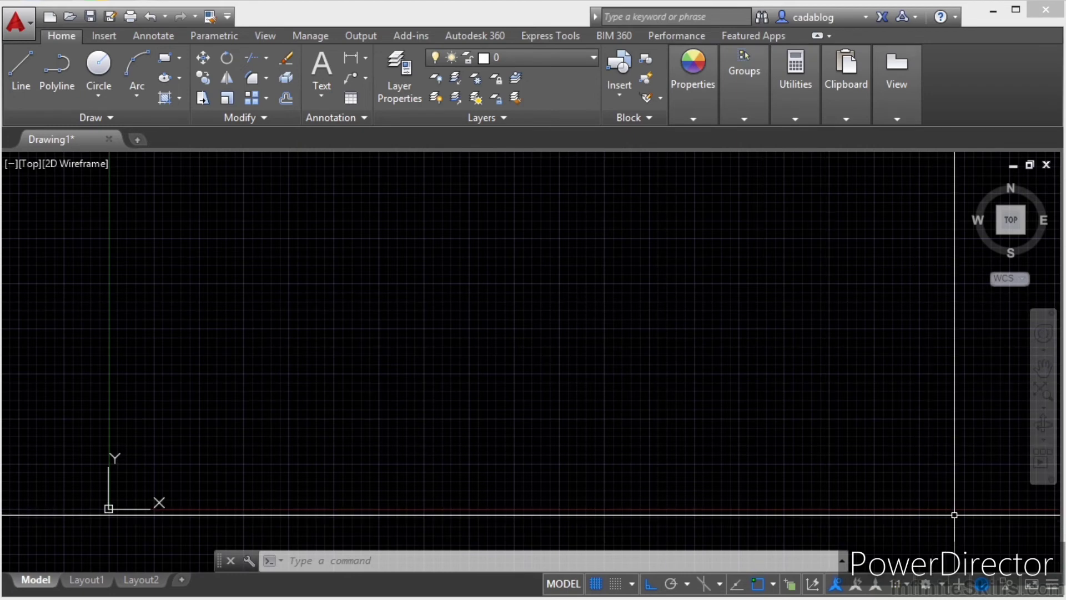
click(939, 588)
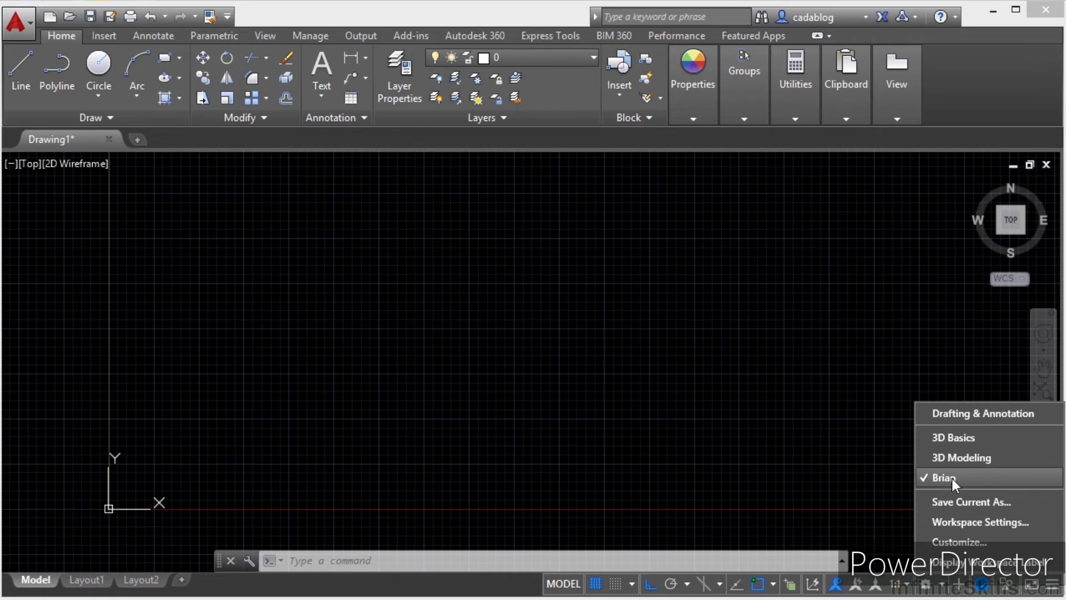
Step: Open Workspace Settings and move the custom workspace named after a person to the first place in the display order
click(986, 521)
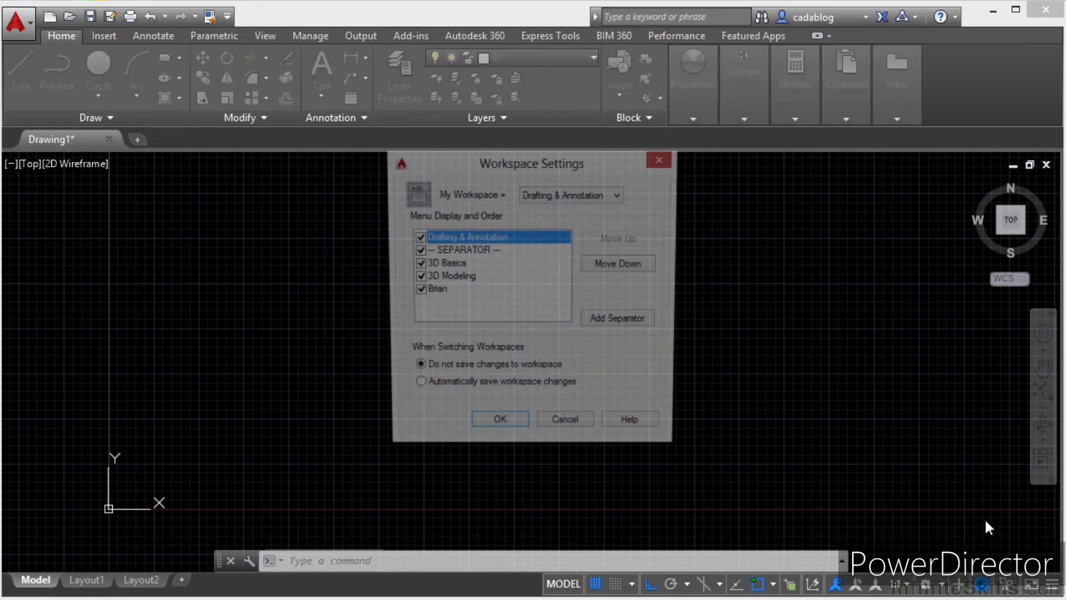
click(431, 291)
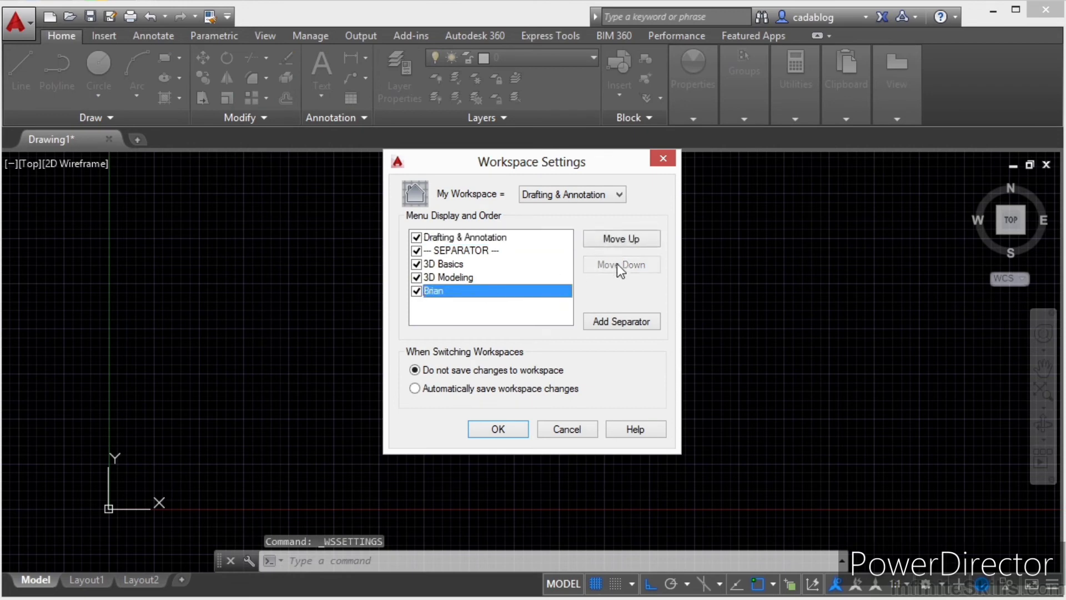
click(624, 238)
click(624, 239)
click(624, 239)
click(624, 239)
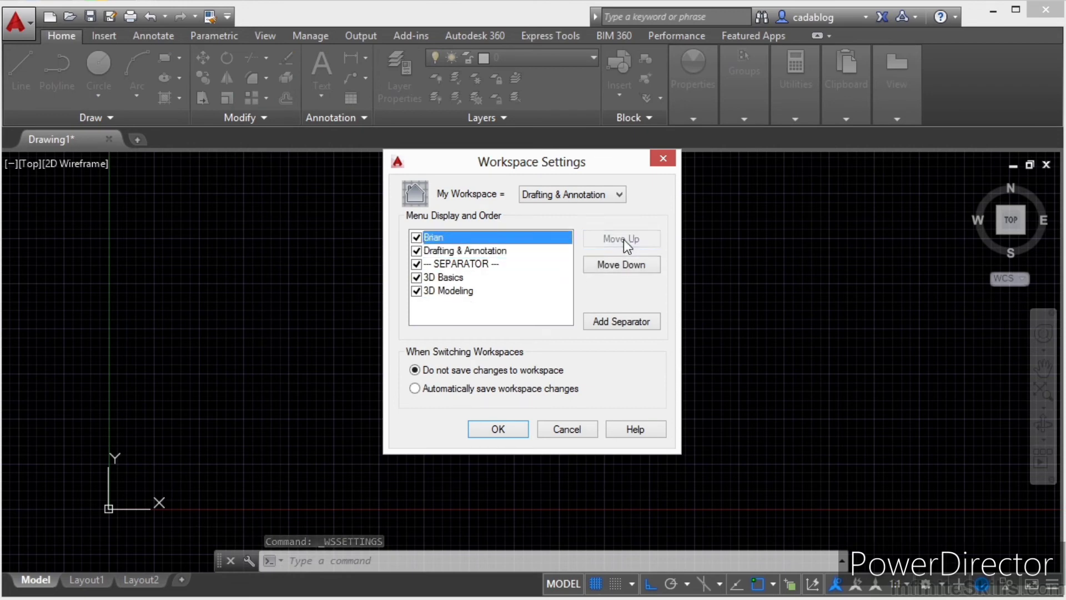
Step: Move the separator directly below the custom workspace, and apply the settings with Do not save changes to workspace selected
click(463, 263)
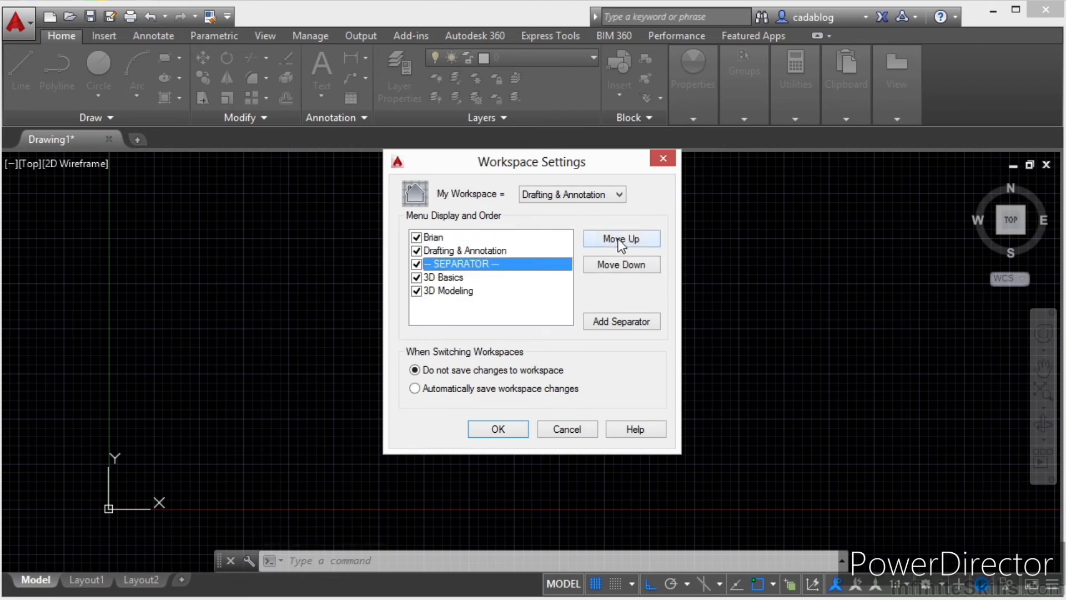
click(619, 239)
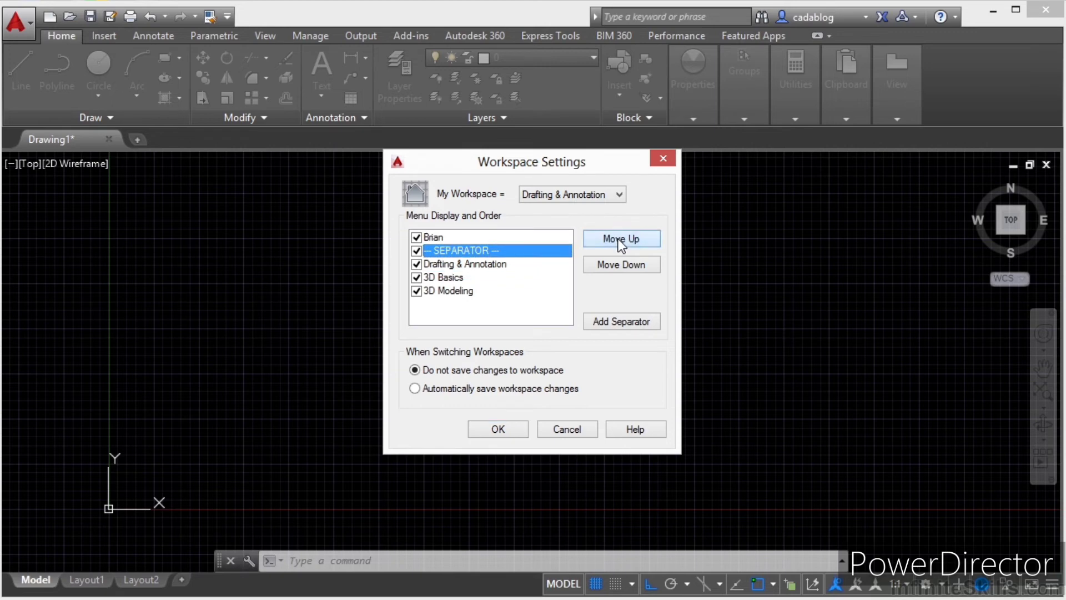
click(446, 238)
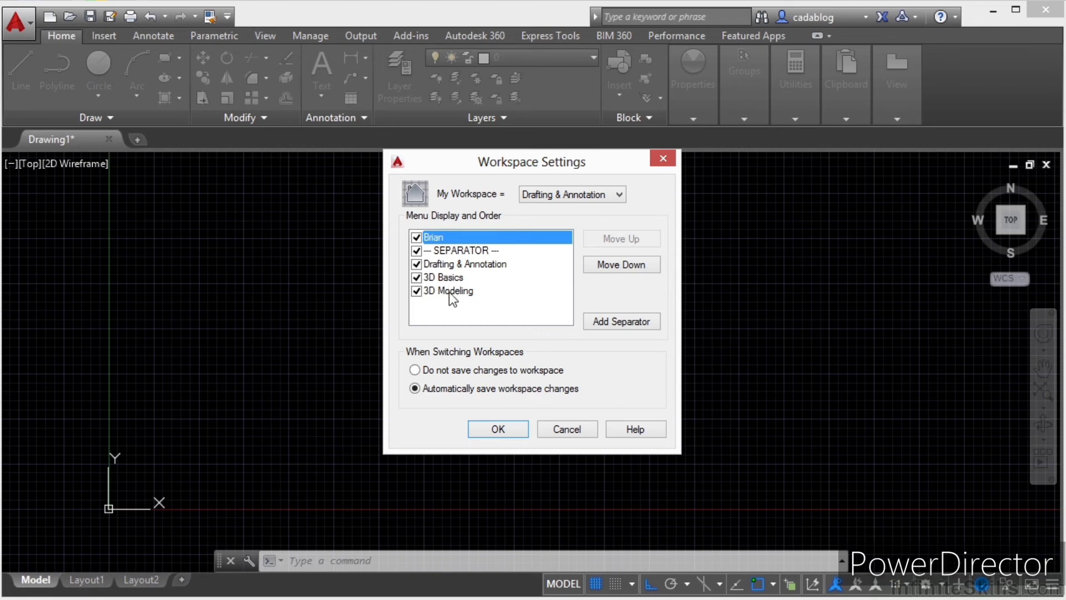
click(455, 370)
click(492, 427)
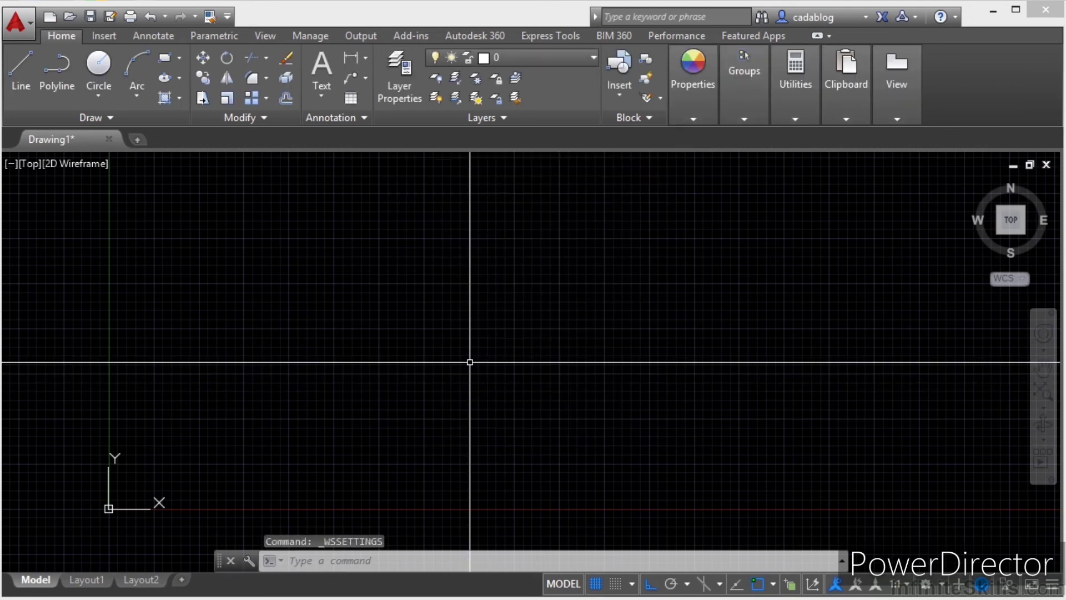
Step: Display the Properties palette and save the current layout over the existing custom workspace, replacing it
key(ctrl+1)
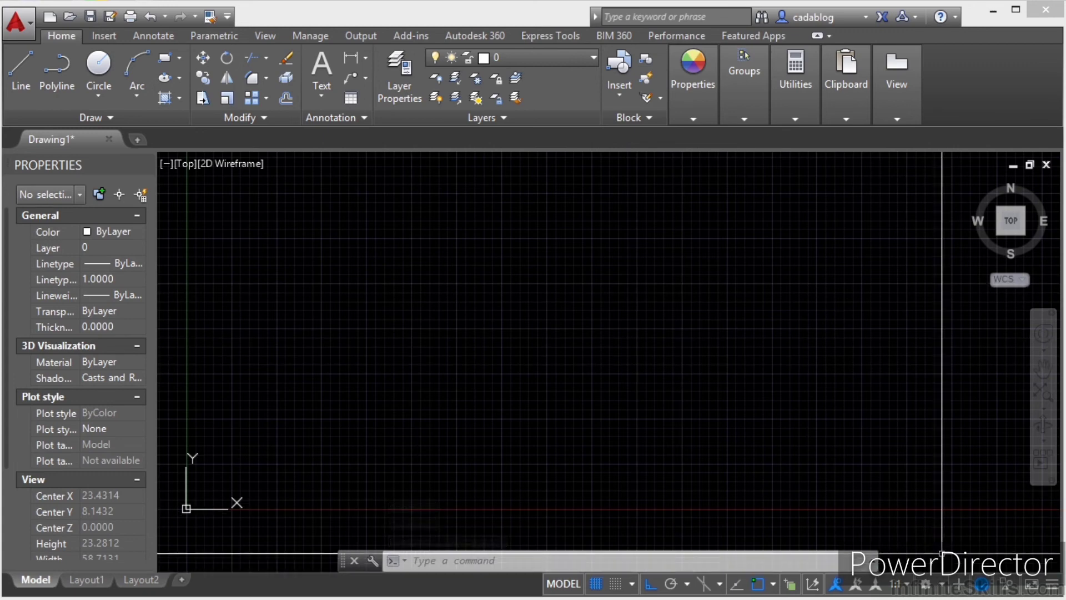
click(947, 588)
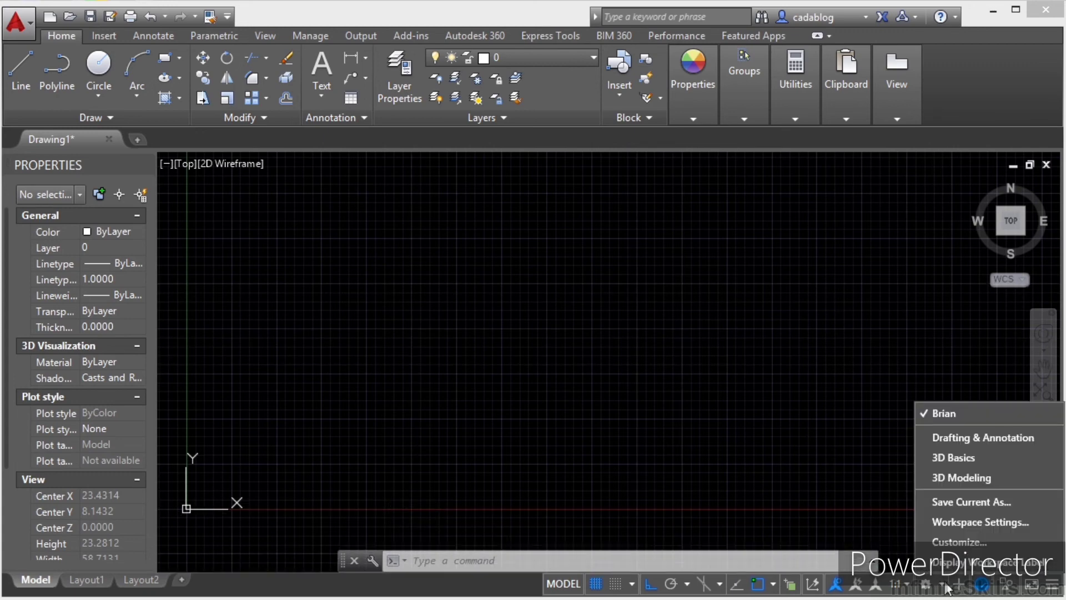
click(957, 508)
click(610, 301)
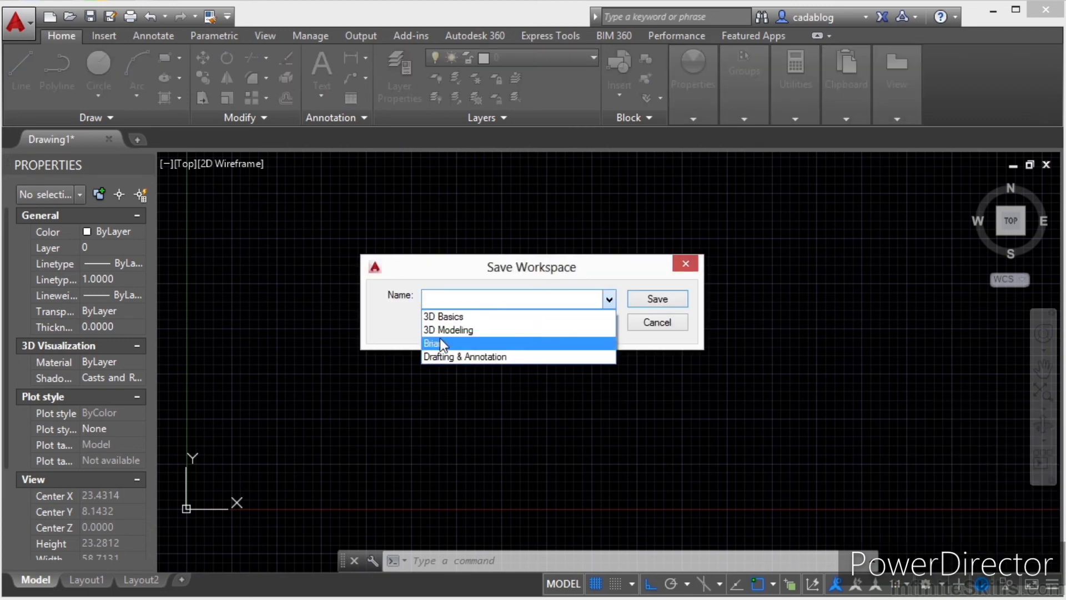
click(442, 343)
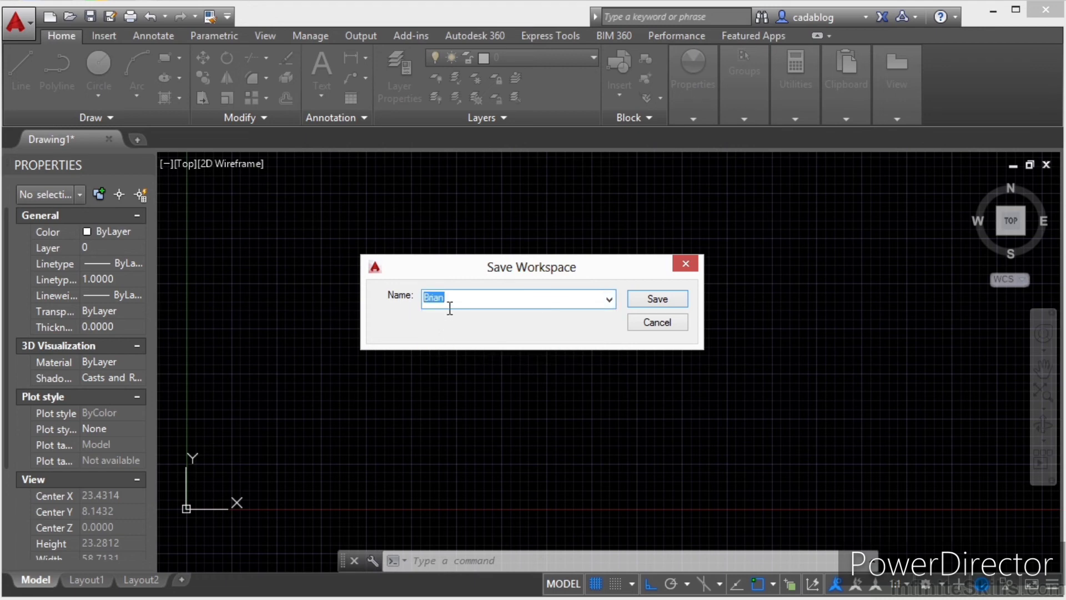
click(659, 306)
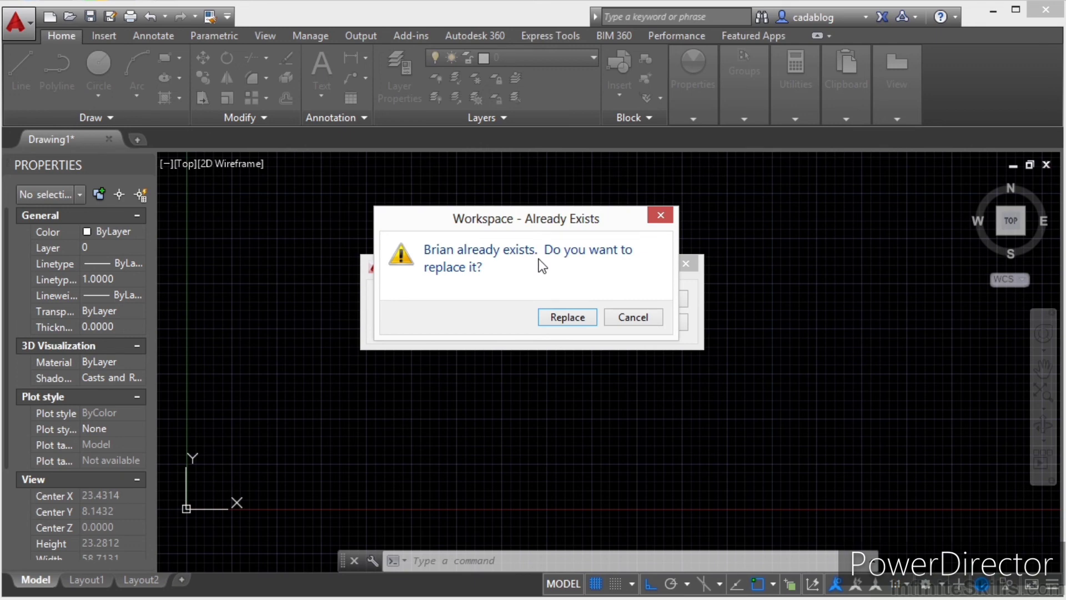
click(566, 317)
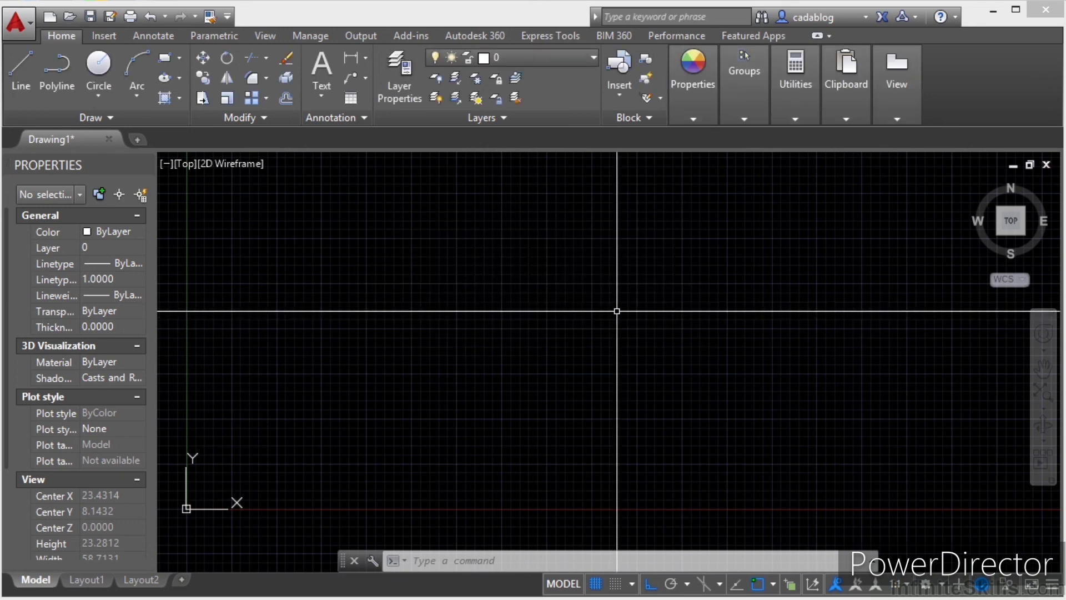
Step: Alternate between the Drafting & Annotation workspace and the custom workspace, ending in Drafting & Annotation
click(931, 585)
click(956, 442)
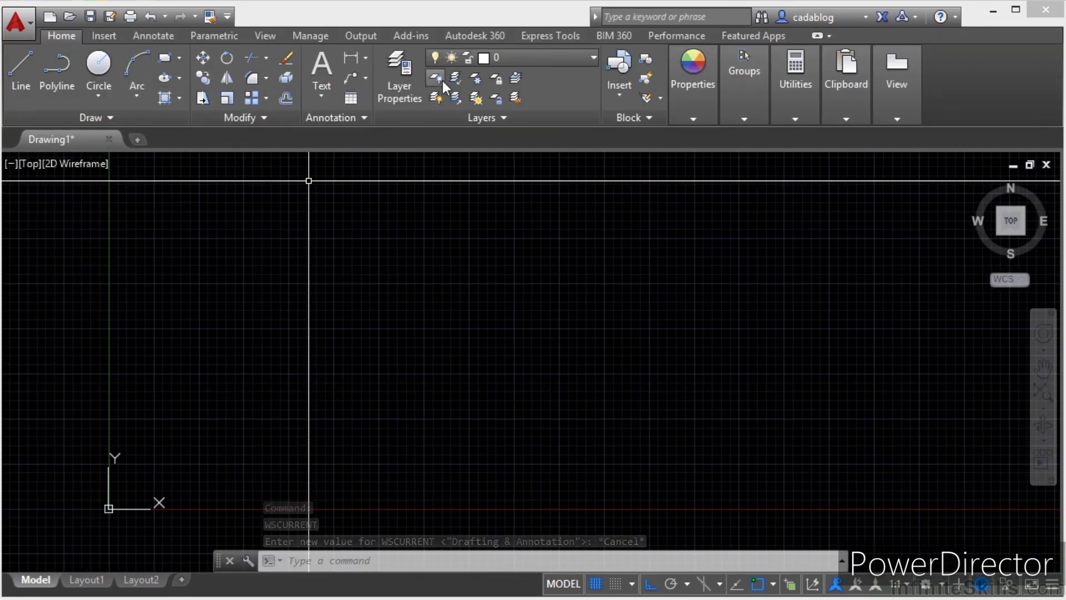
click(943, 584)
click(944, 413)
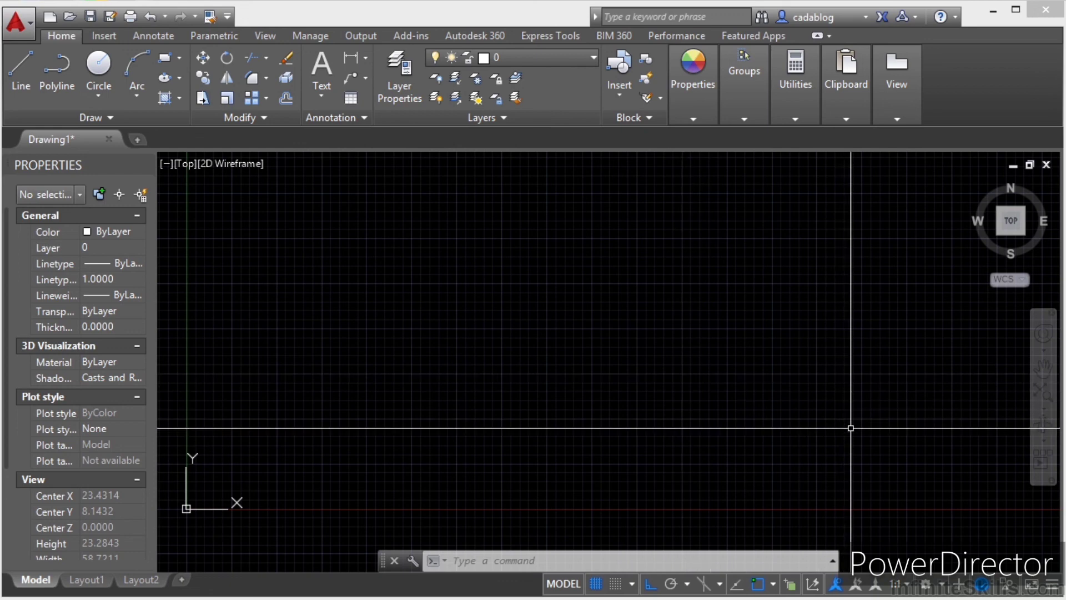
click(937, 585)
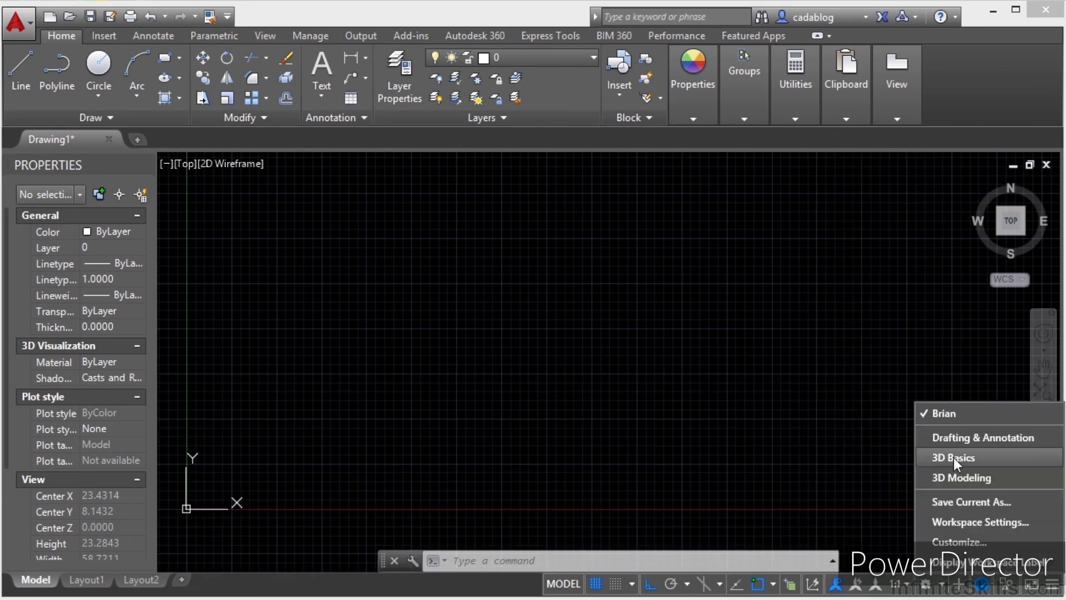
click(958, 441)
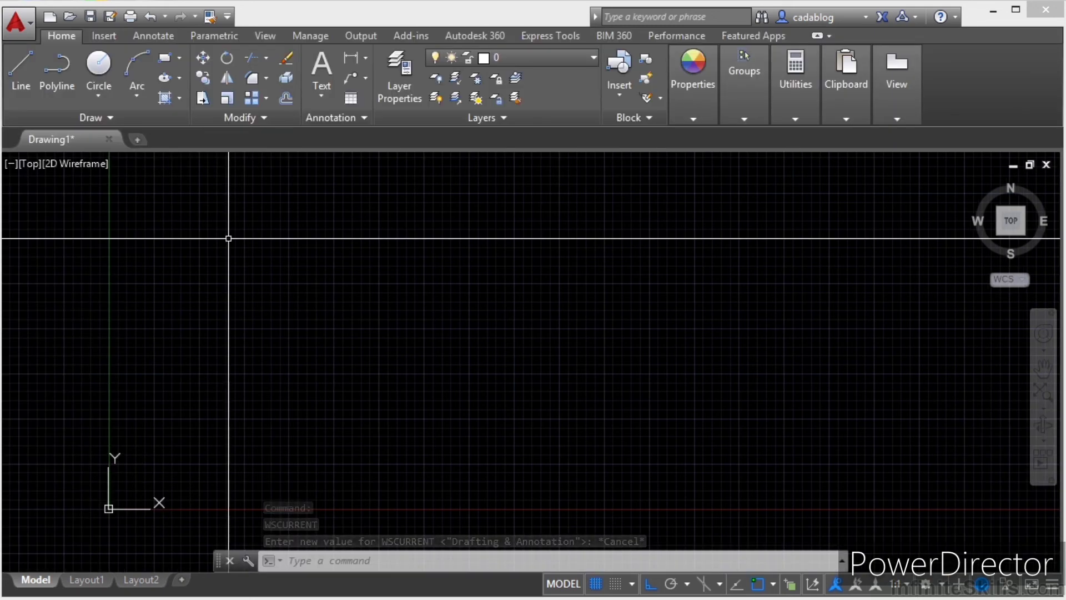